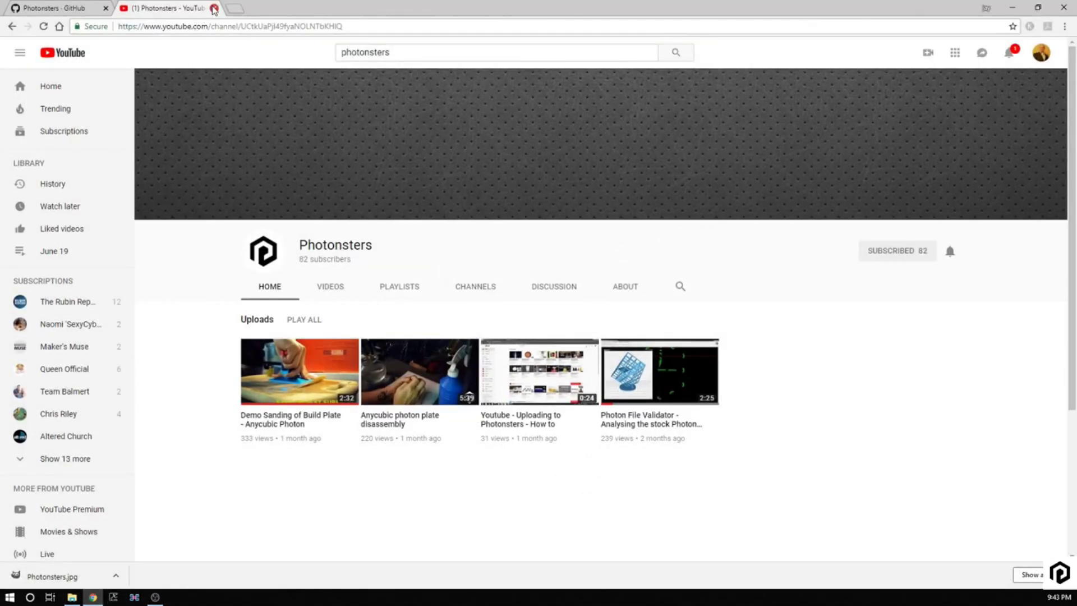
# Close the YouTube channel page and open the anycubic-photon-docs repository from the Photonsters GitHub page
pyautogui.click(214, 9)
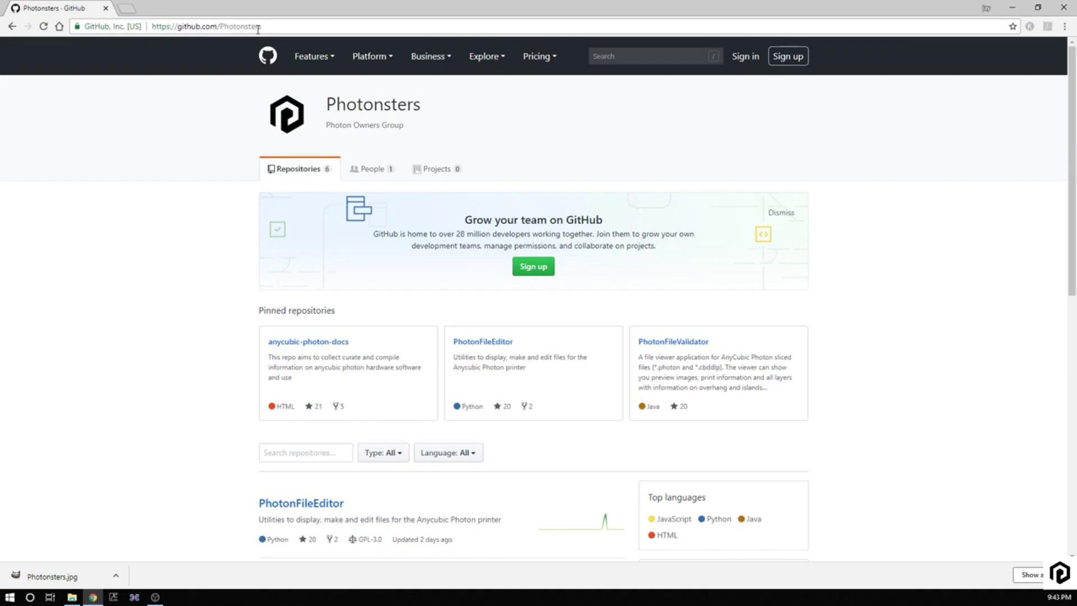
pyautogui.click(324, 343)
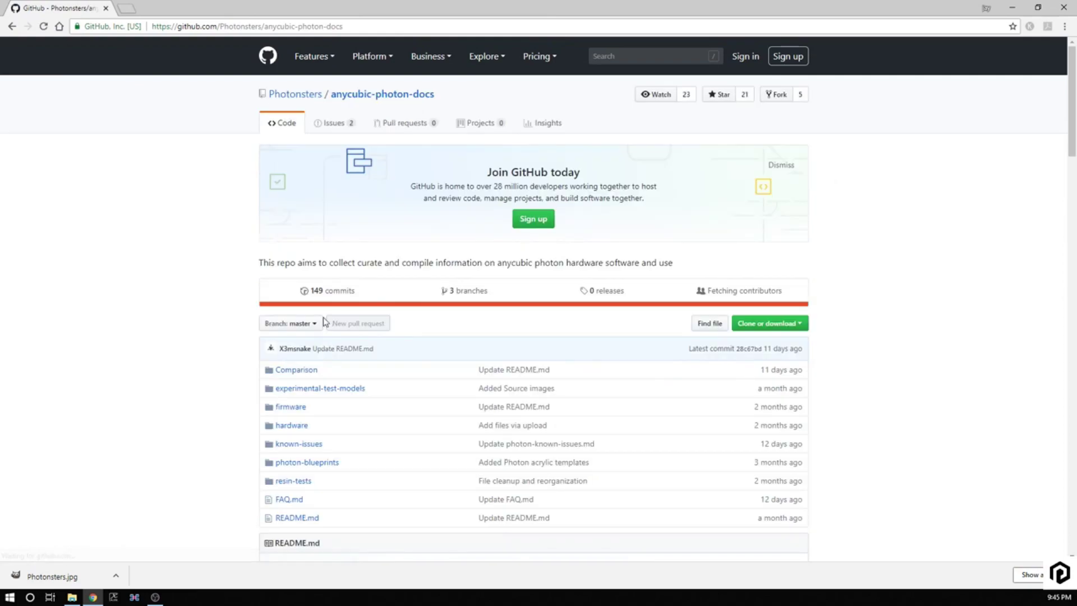
# Open the Exposure Range Tester project listed under Community Projects in the repository's README
pyautogui.scroll(-2, 219, 327)
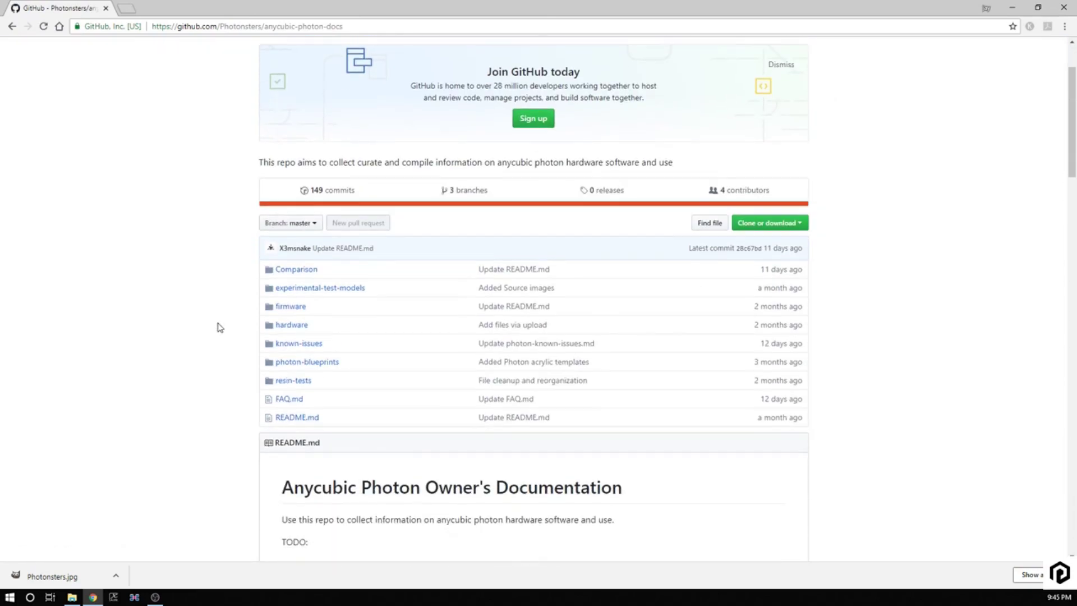
pyautogui.scroll(-6, 219, 327)
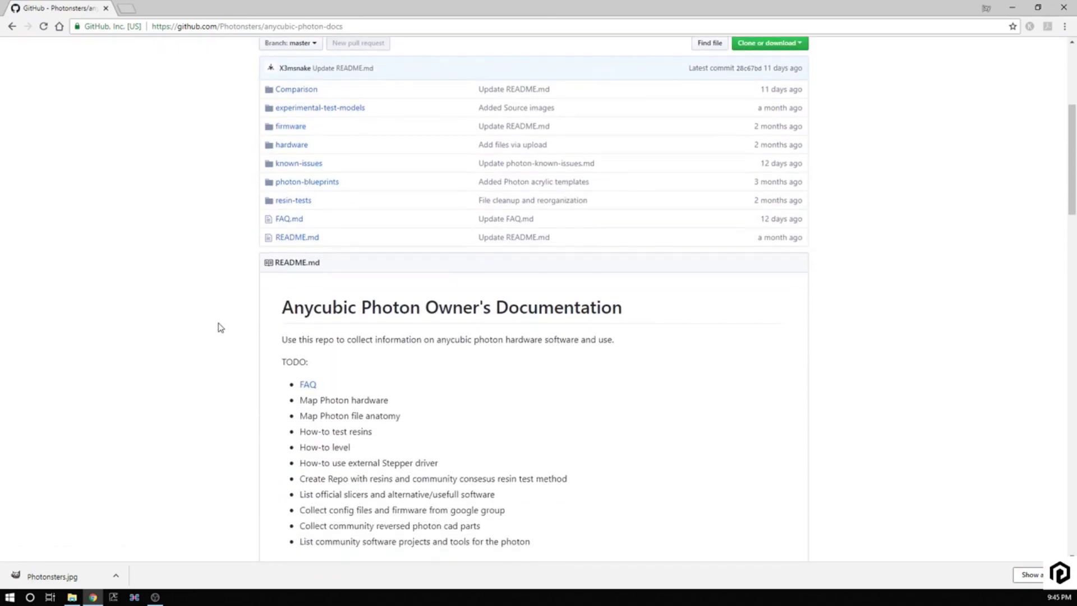
pyautogui.scroll(-8, 221, 327)
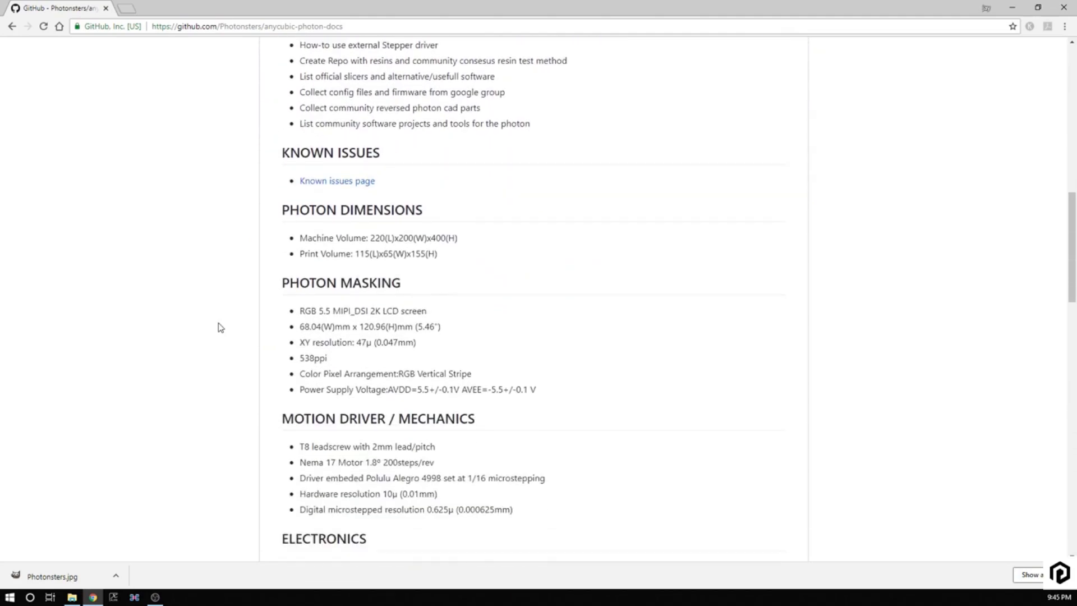
pyautogui.scroll(-7, 222, 328)
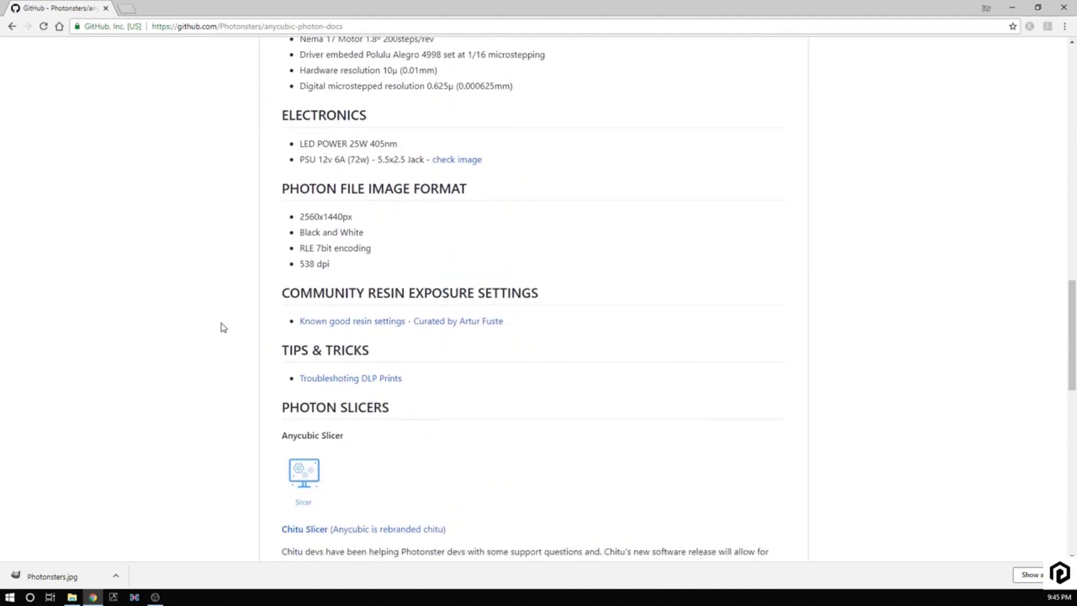
pyautogui.scroll(-4, 223, 328)
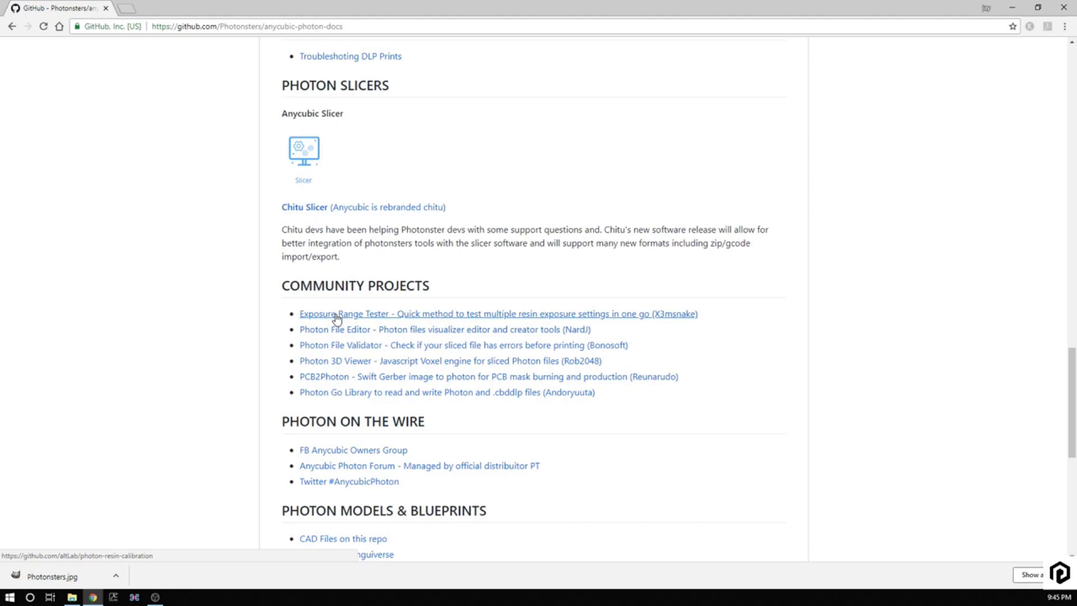
pyautogui.click(337, 314)
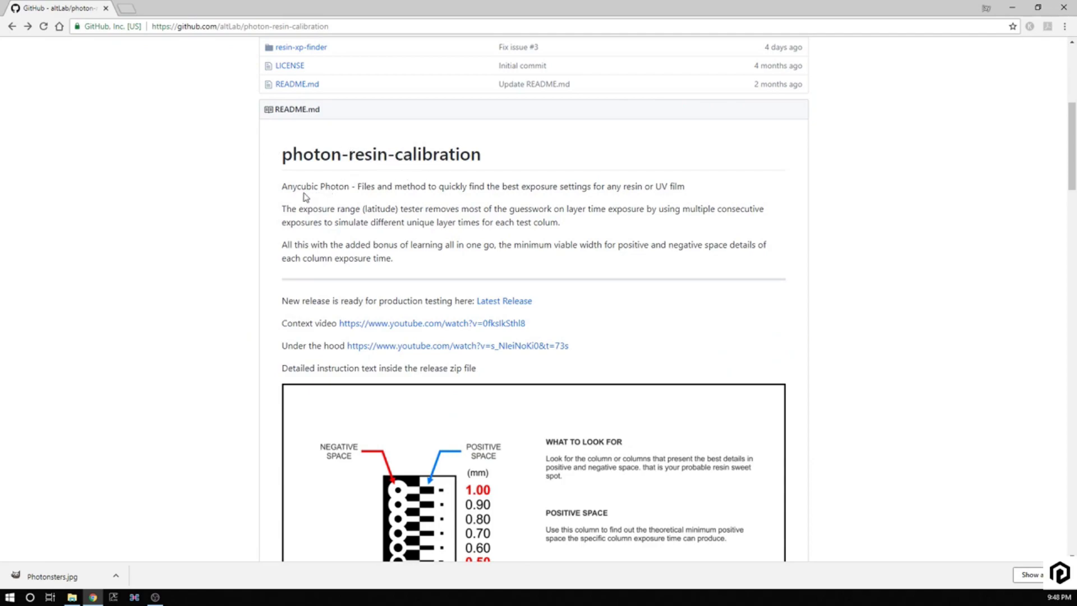
# Examine the photon-resin-calibration README, covering the test column diagram, the test file naming scheme and the exposure comparison photos
pyautogui.scroll(-3, 306, 196)
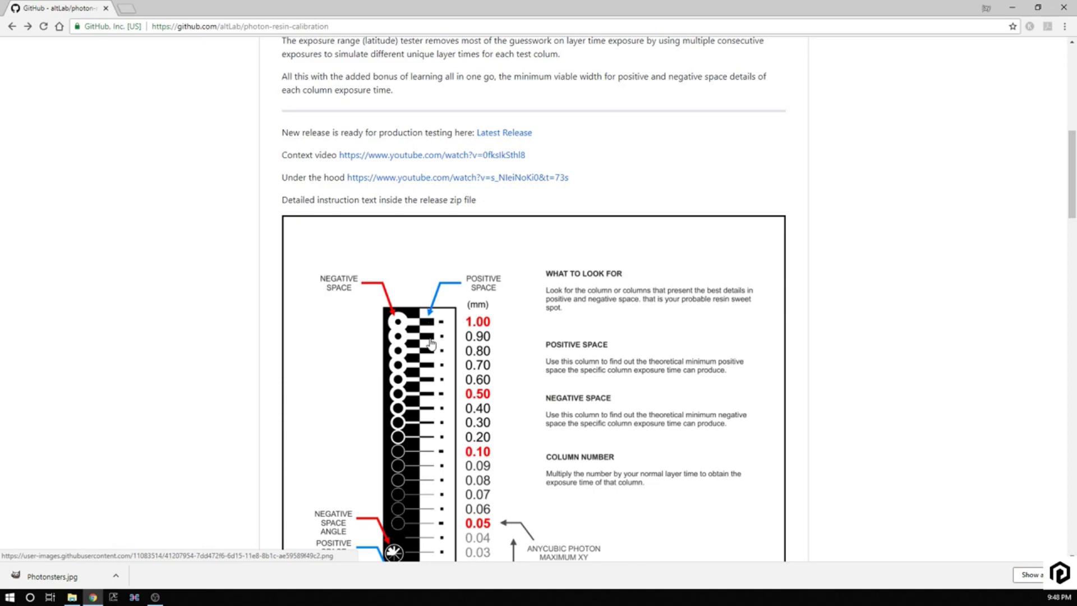
pyautogui.scroll(-3, 454, 440)
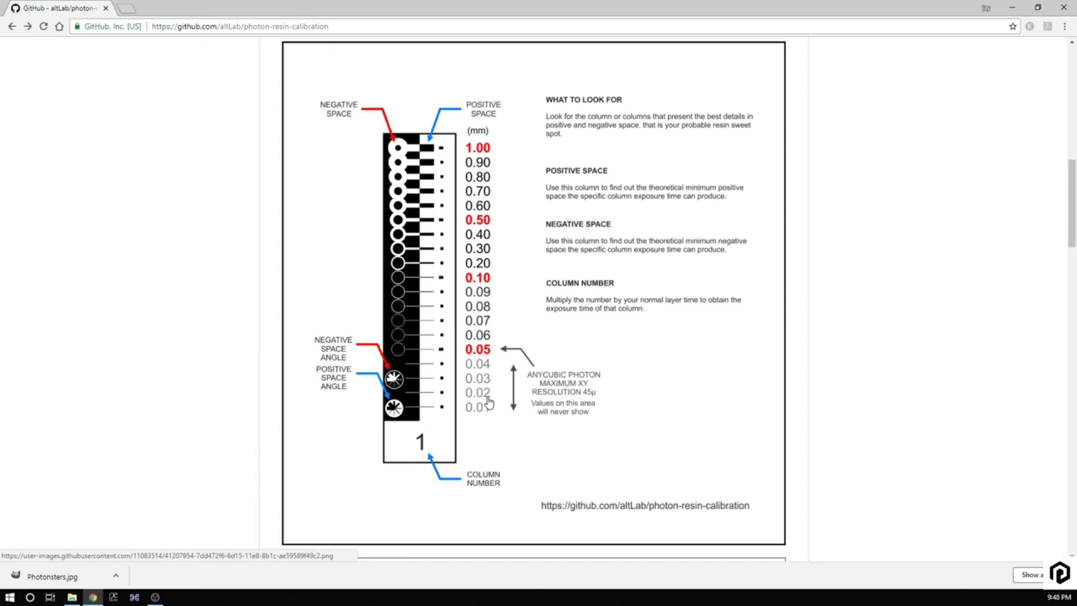
pyautogui.scroll(-1, 419, 404)
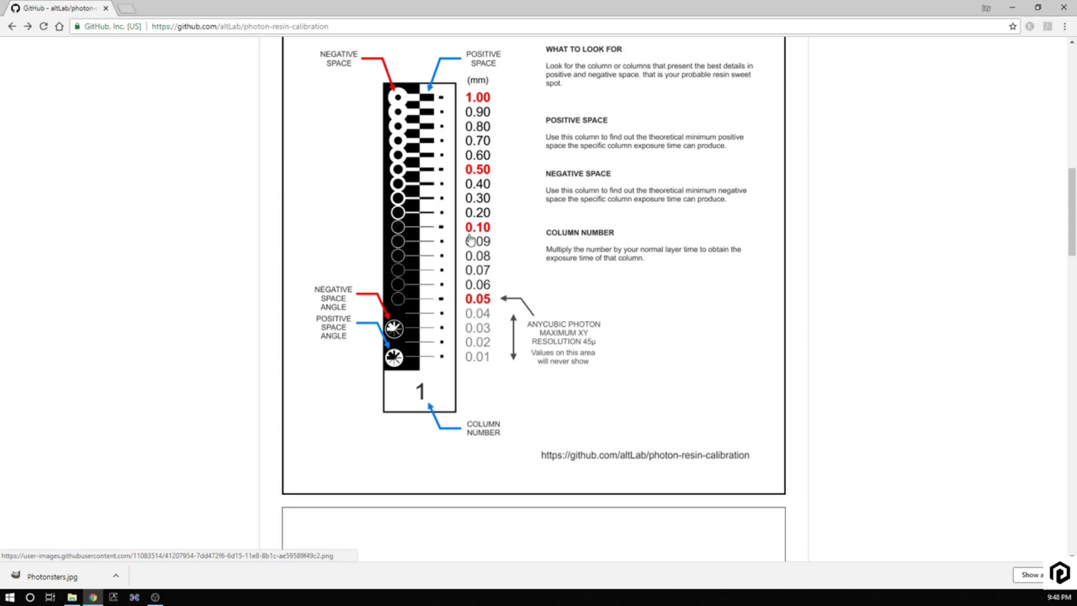
pyautogui.scroll(-5, 512, 321)
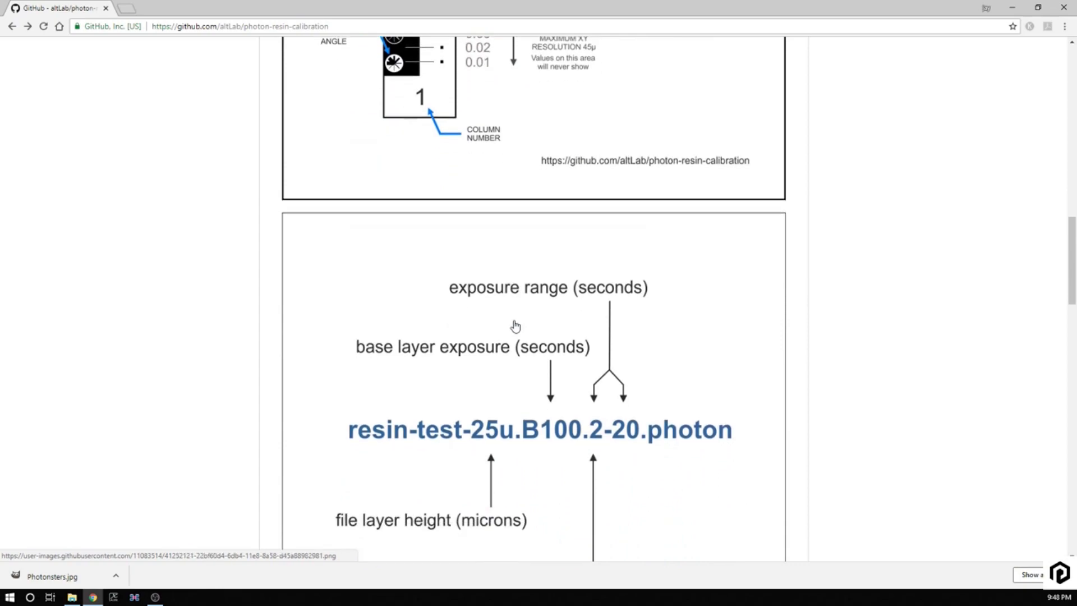
pyautogui.scroll(-2, 515, 326)
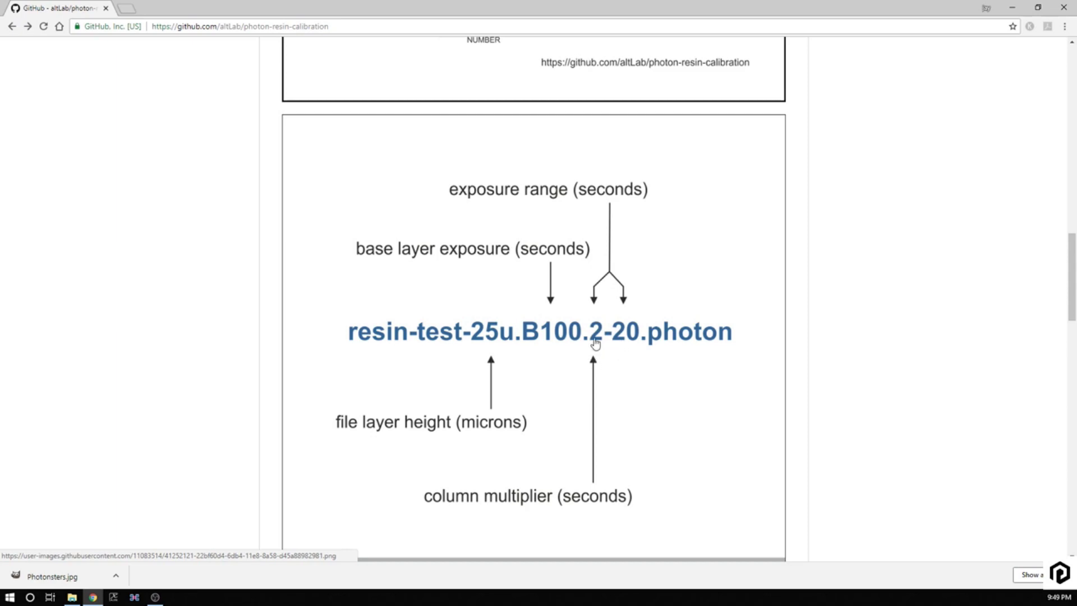
pyautogui.scroll(-6, 595, 343)
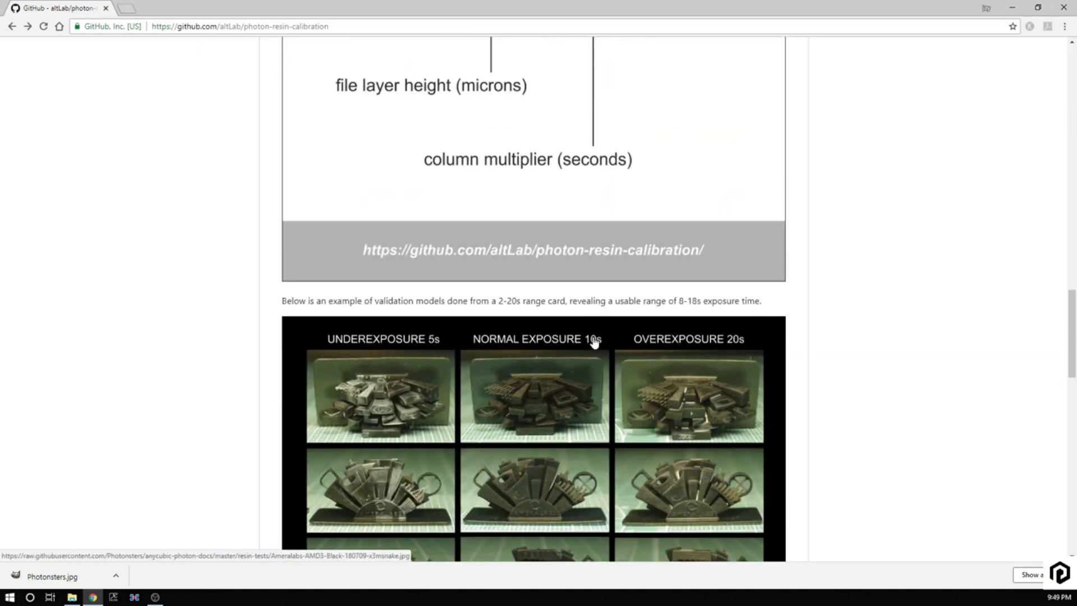
pyautogui.scroll(-5, 595, 343)
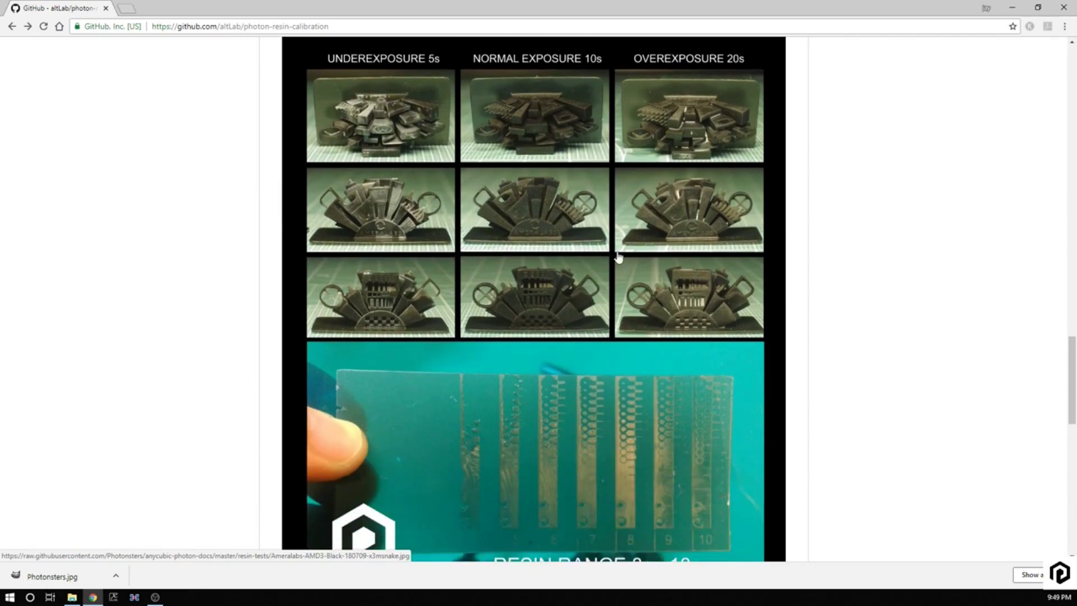
pyautogui.scroll(-5, 702, 322)
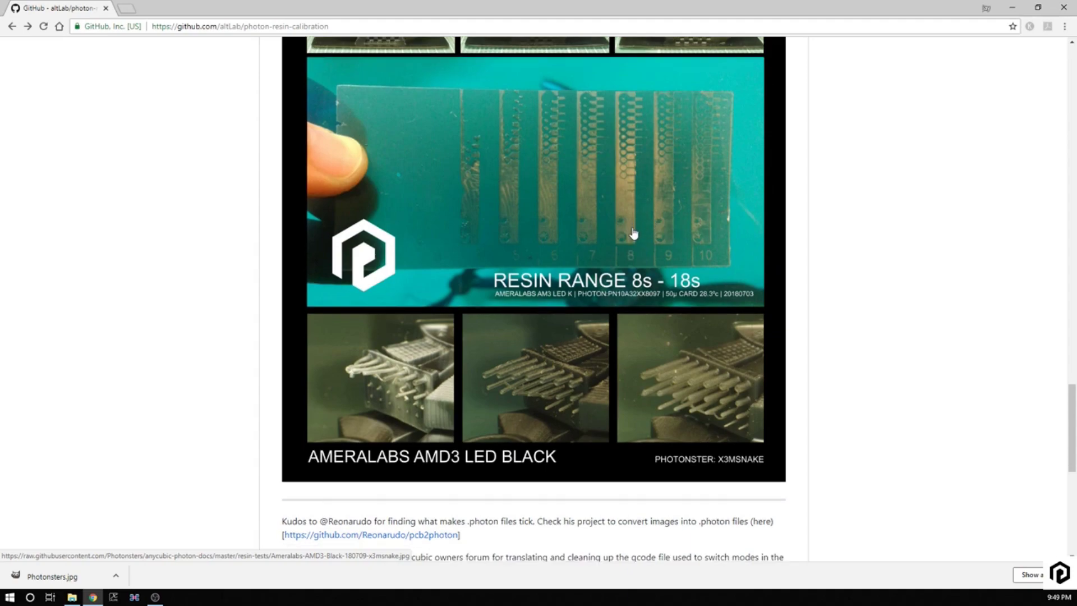
pyautogui.scroll(-1, 634, 233)
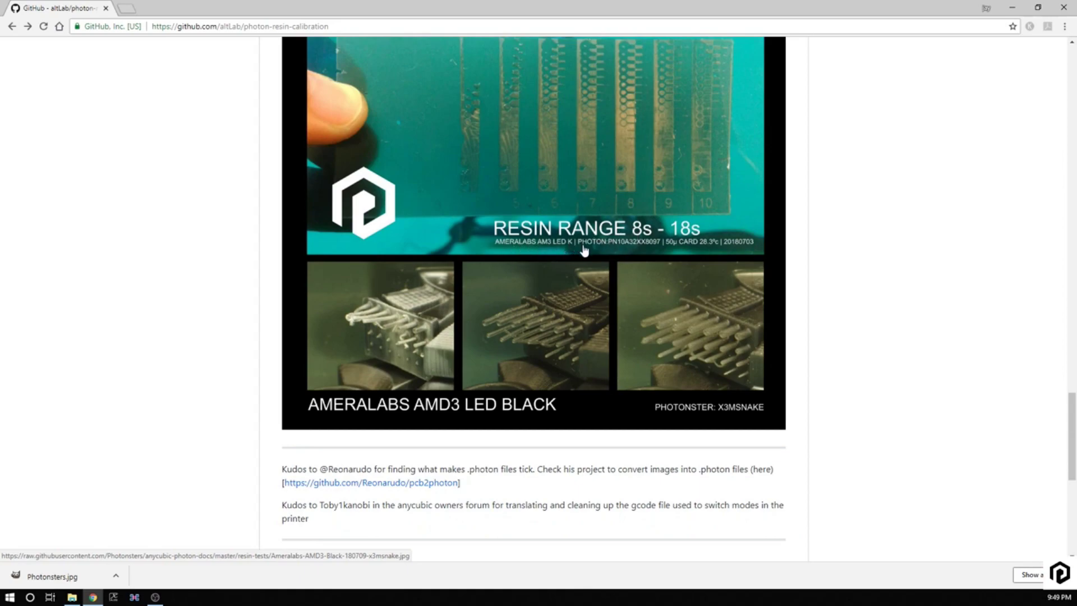
pyautogui.scroll(-1, 587, 250)
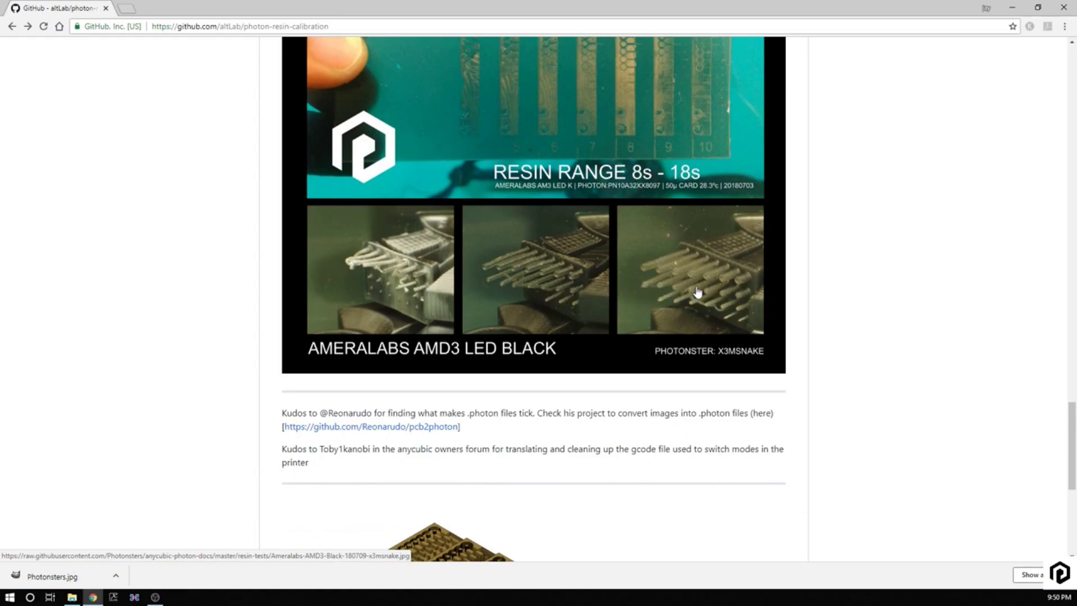
pyautogui.scroll(-7, 637, 292)
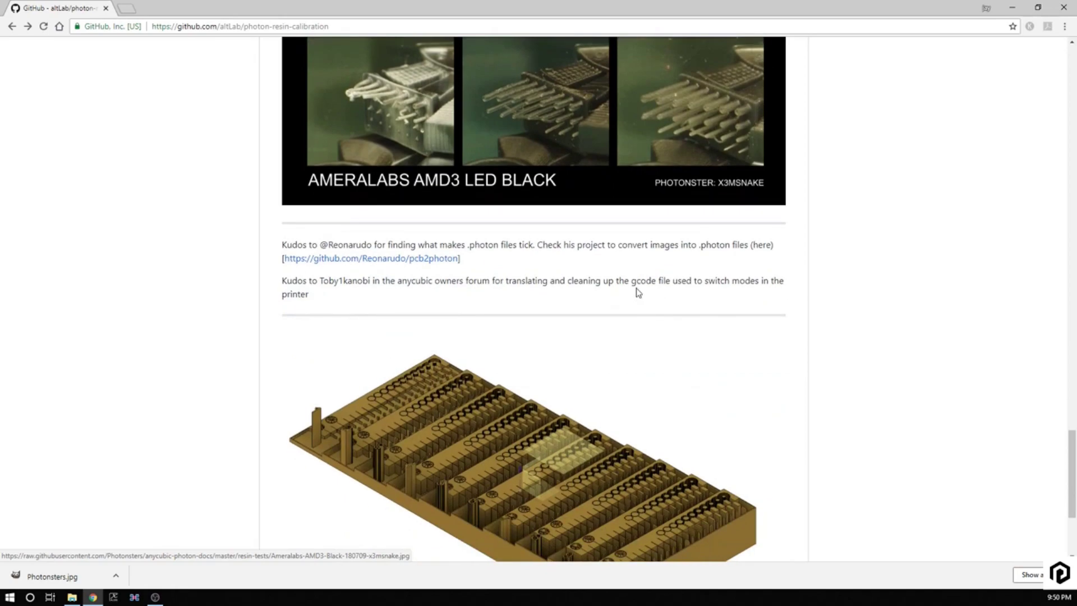
# Download the photon-resin-calibration repository as a ZIP file
pyautogui.scroll(6, 632, 292)
pyautogui.scroll(20, 633, 292)
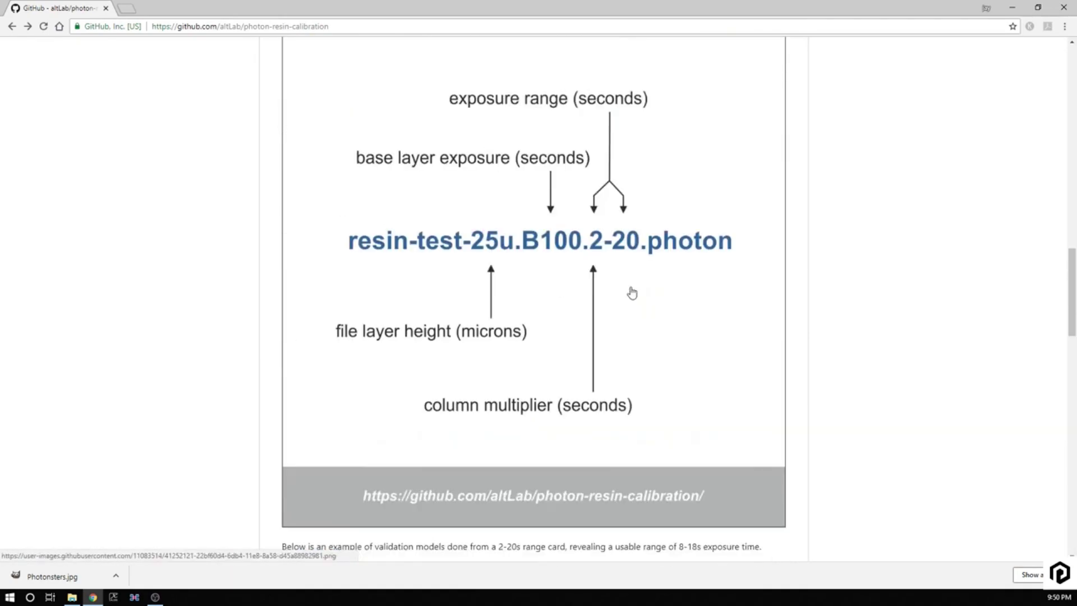
pyautogui.scroll(10, 632, 292)
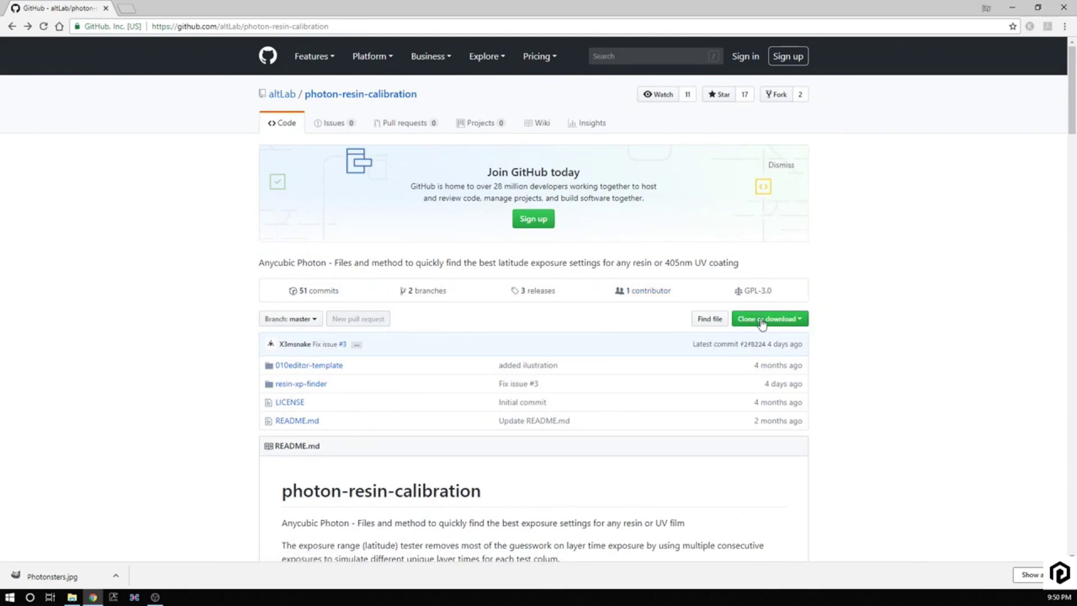
pyautogui.click(762, 324)
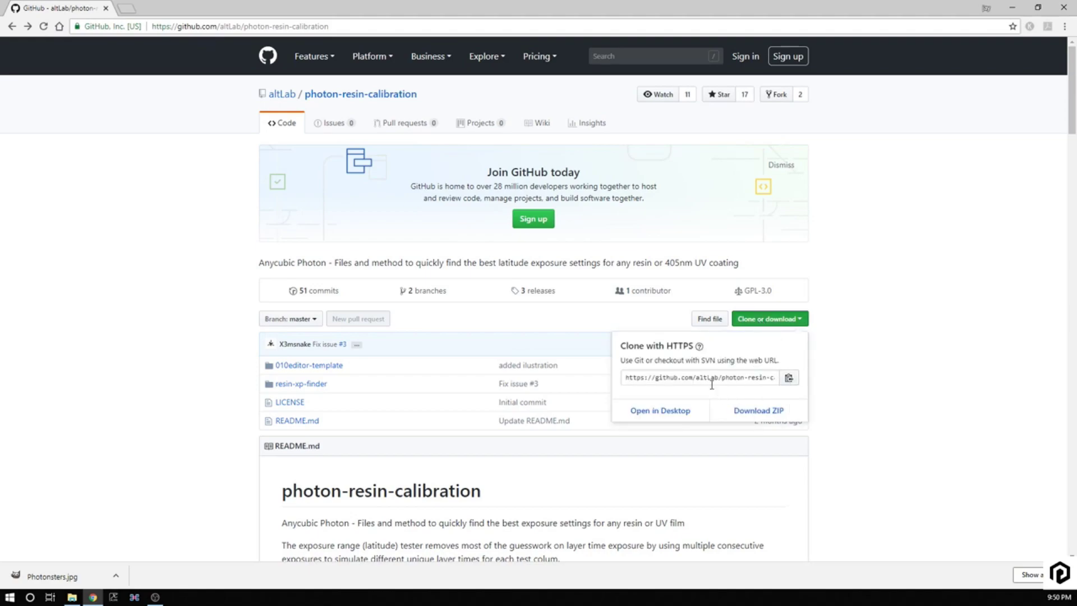
pyautogui.click(748, 413)
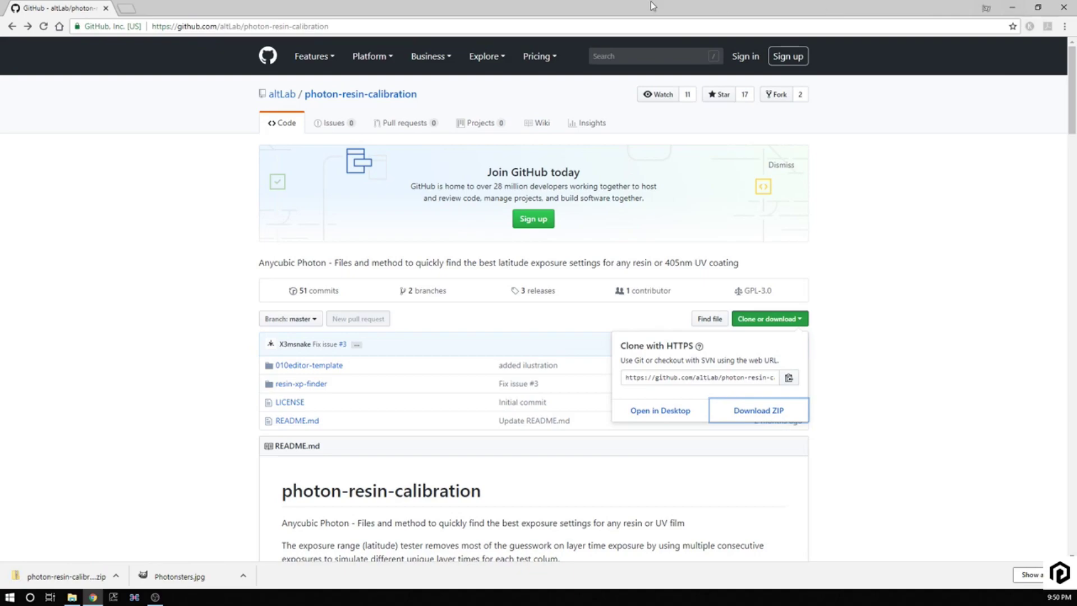
# Place the downloaded photon-resin-calibration archive on the desktop and extract all of its contents
pyautogui.doubleClick(526, 7)
pyautogui.moveTo(337, 450); pyautogui.dragTo(67, 77)
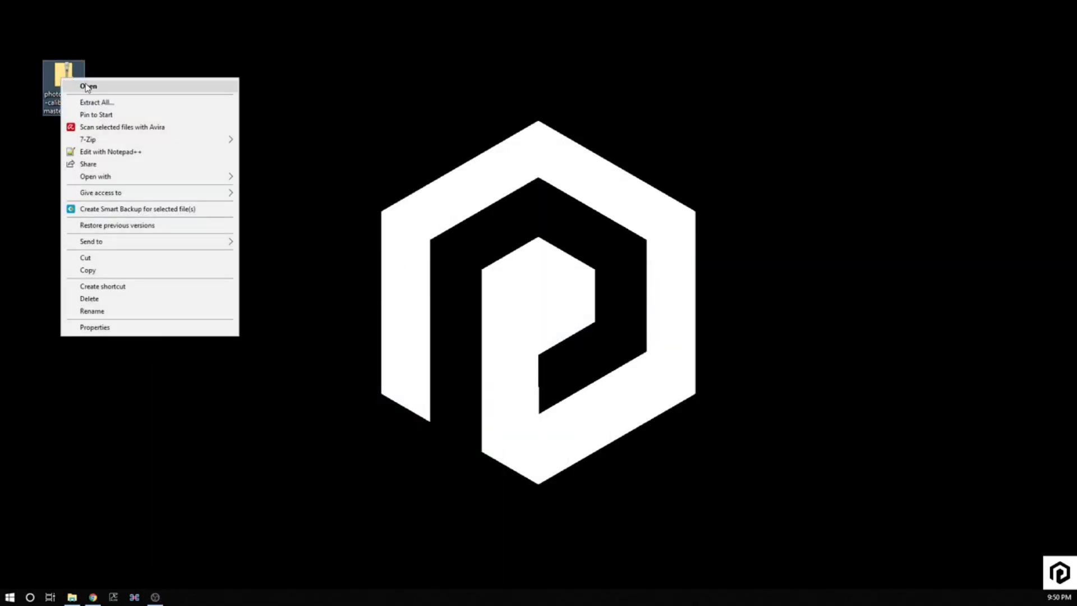
pyautogui.click(103, 102)
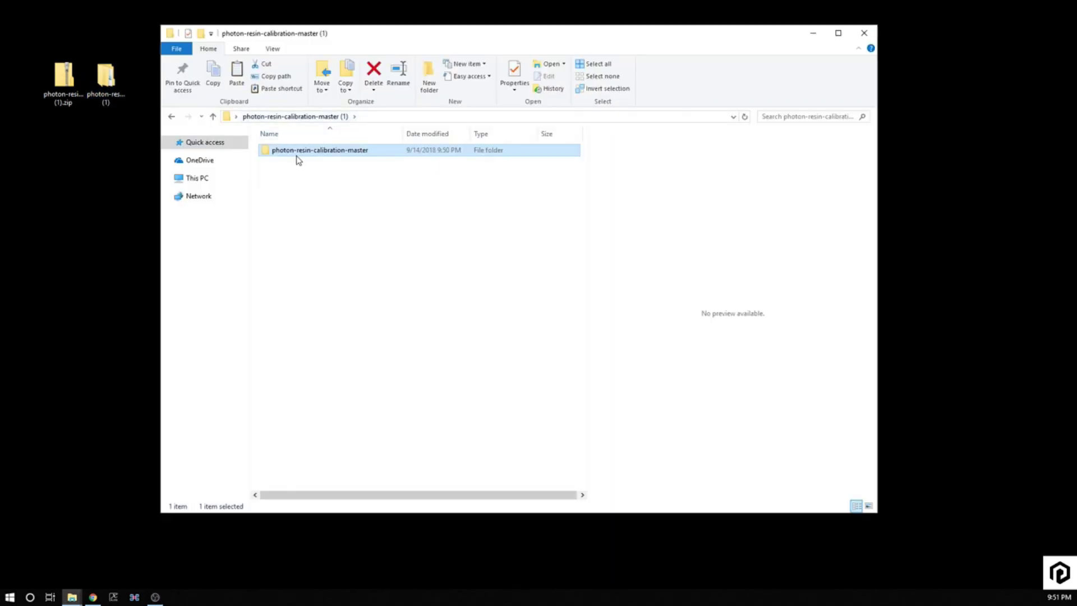
# Go to the resin-xp-finder folder inside the extracted photon-resin-calibration-master folder and open Instructions.txt in Notepad++
pyautogui.doubleClick(342, 155)
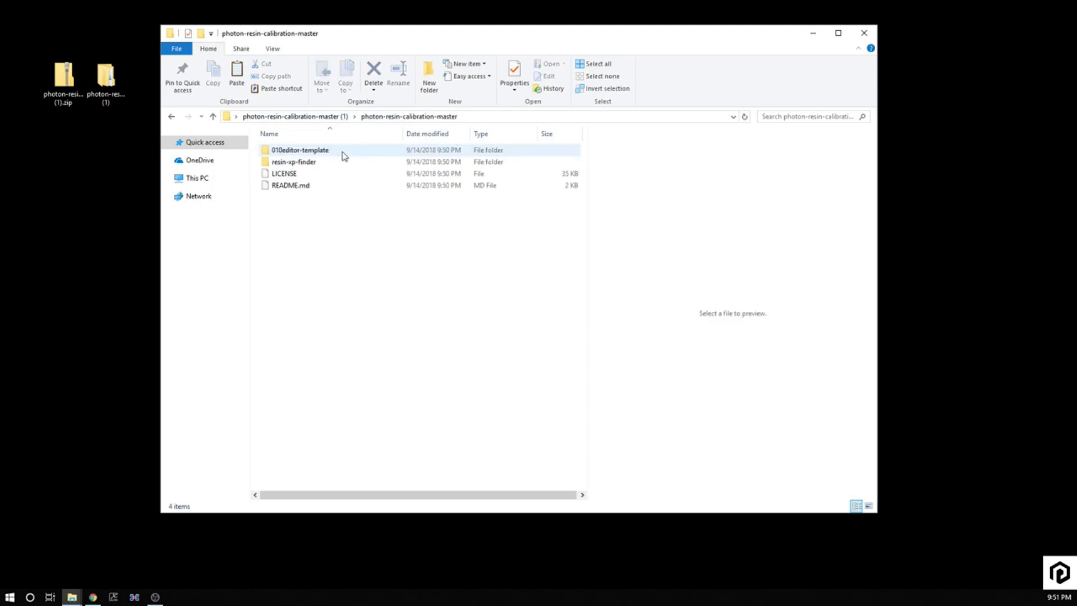
pyautogui.doubleClick(302, 164)
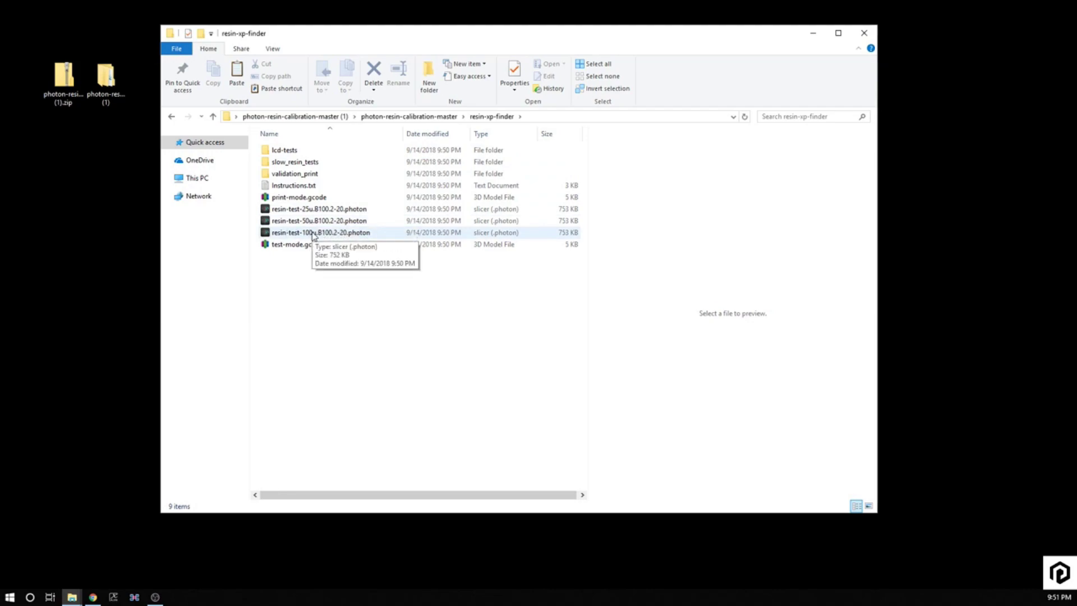
pyautogui.doubleClick(304, 188)
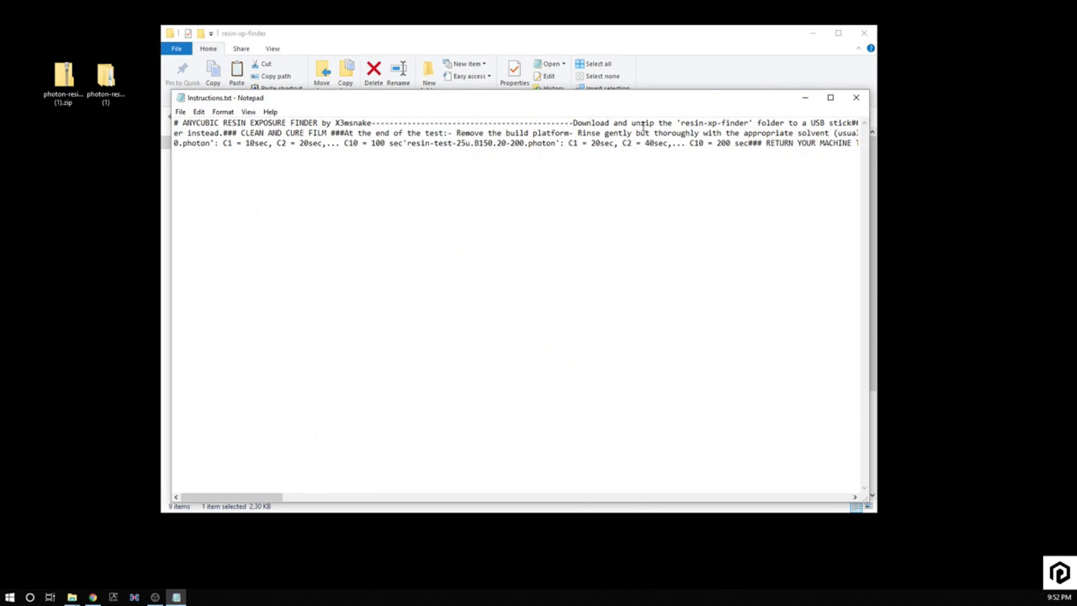
pyautogui.click(863, 101)
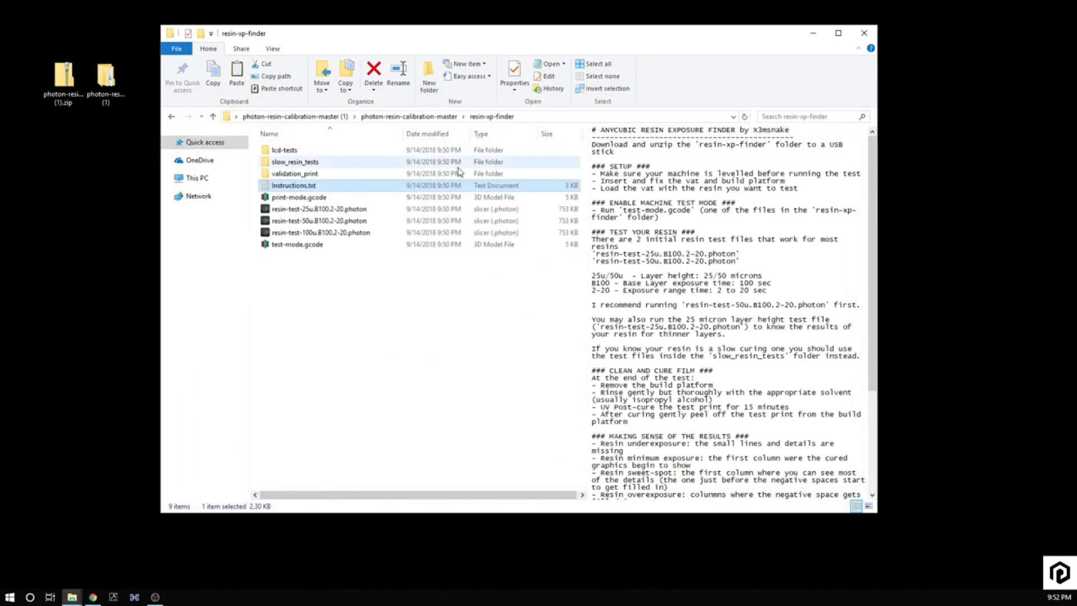
pyautogui.rightClick(371, 191)
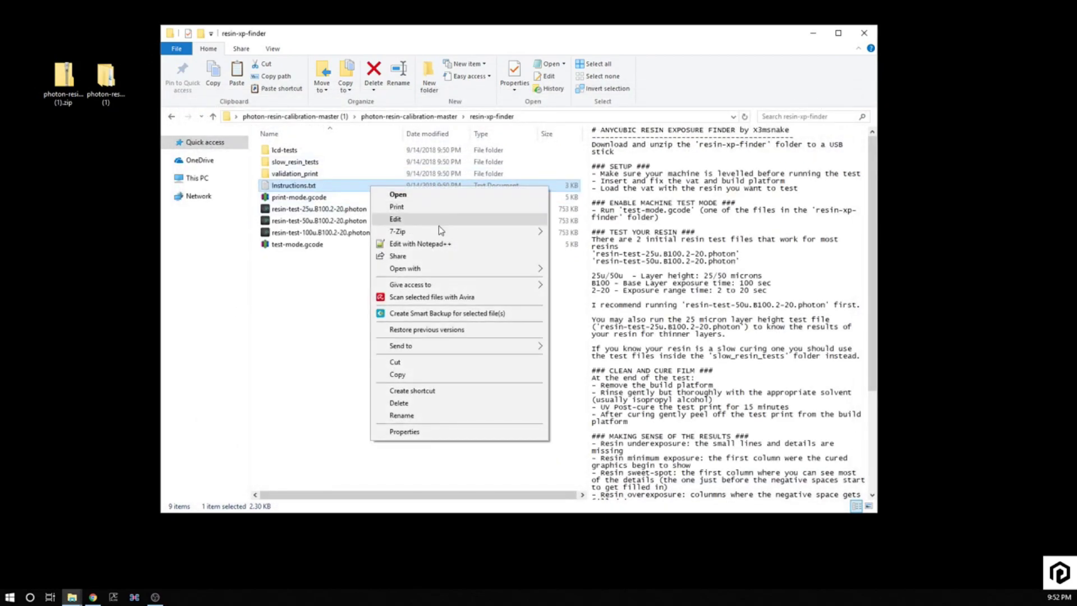
pyautogui.click(433, 246)
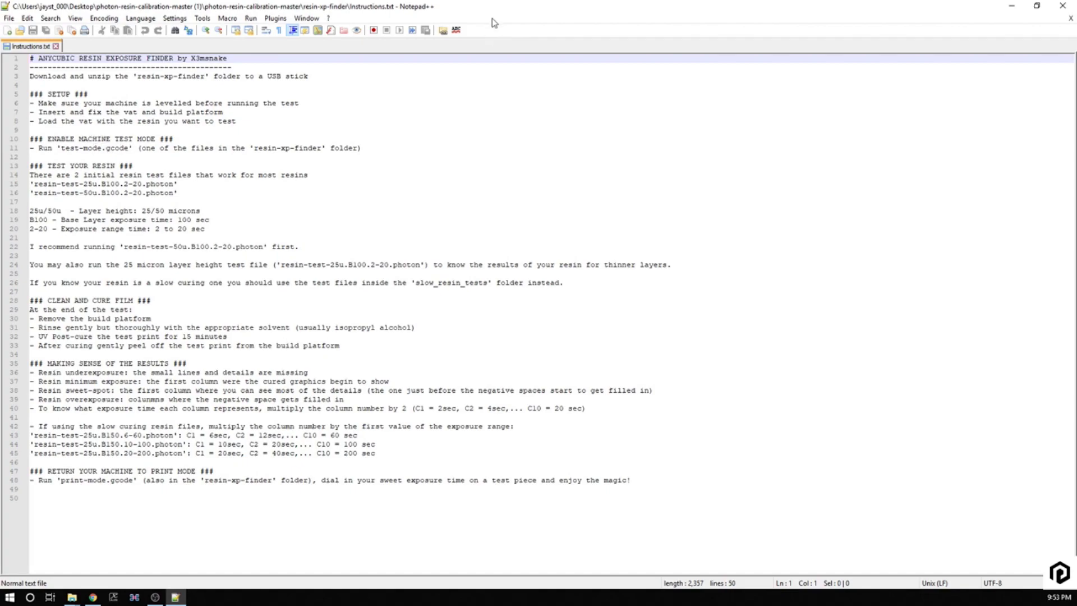
# Un-maximize the Notepad++ window and resize it so the instructions stand beside the resin-xp-finder file list
pyautogui.moveTo(512, 7); pyautogui.dragTo(517, 49)
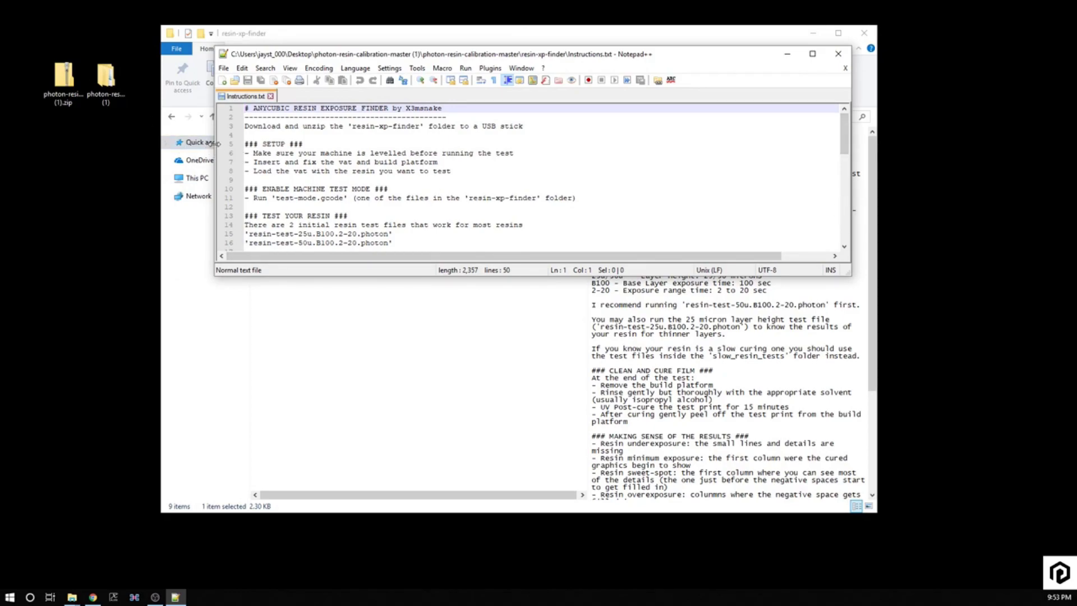
pyautogui.moveTo(214, 147); pyautogui.dragTo(603, 137)
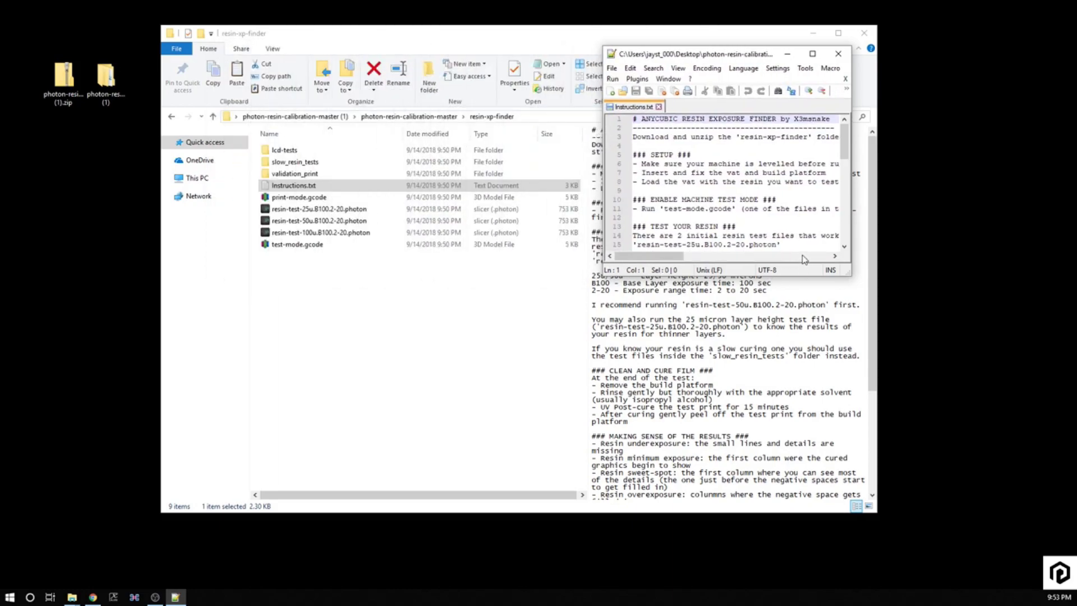
pyautogui.moveTo(784, 273); pyautogui.dragTo(763, 558)
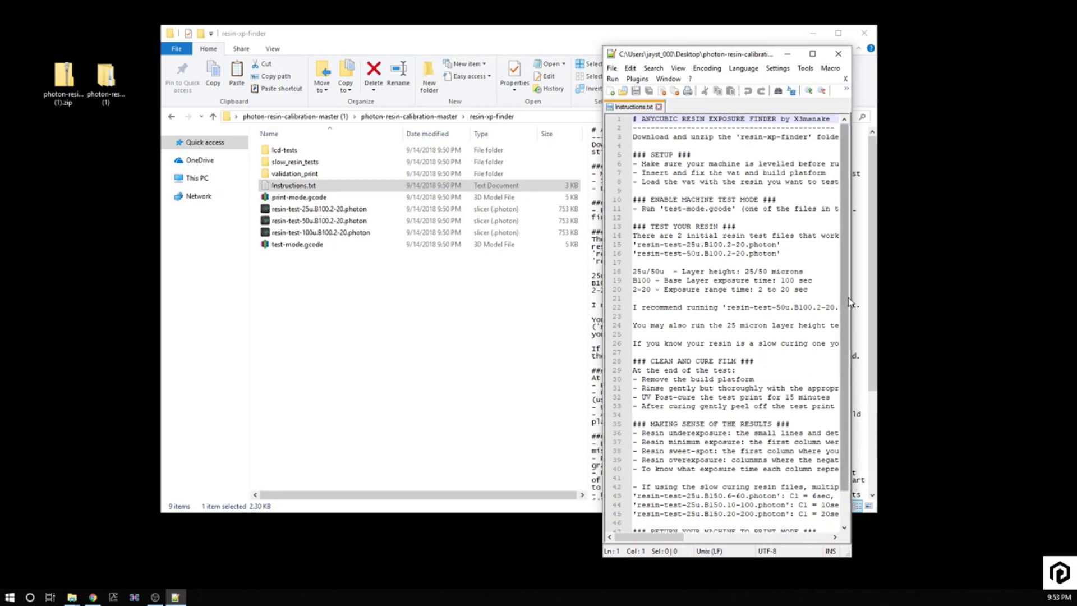
pyautogui.moveTo(852, 301); pyautogui.dragTo(1075, 300)
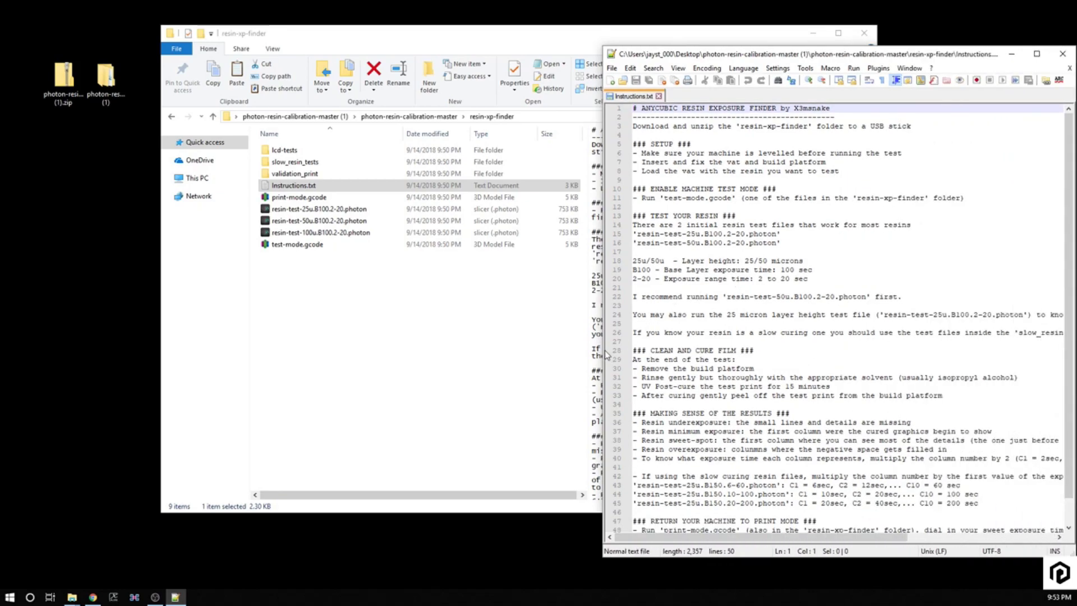
# Widen the Notepad++ window slightly and copy everything in the resin-xp-finder folder to the root of USB Drive (F:)
pyautogui.moveTo(603, 351); pyautogui.dragTo(577, 354)
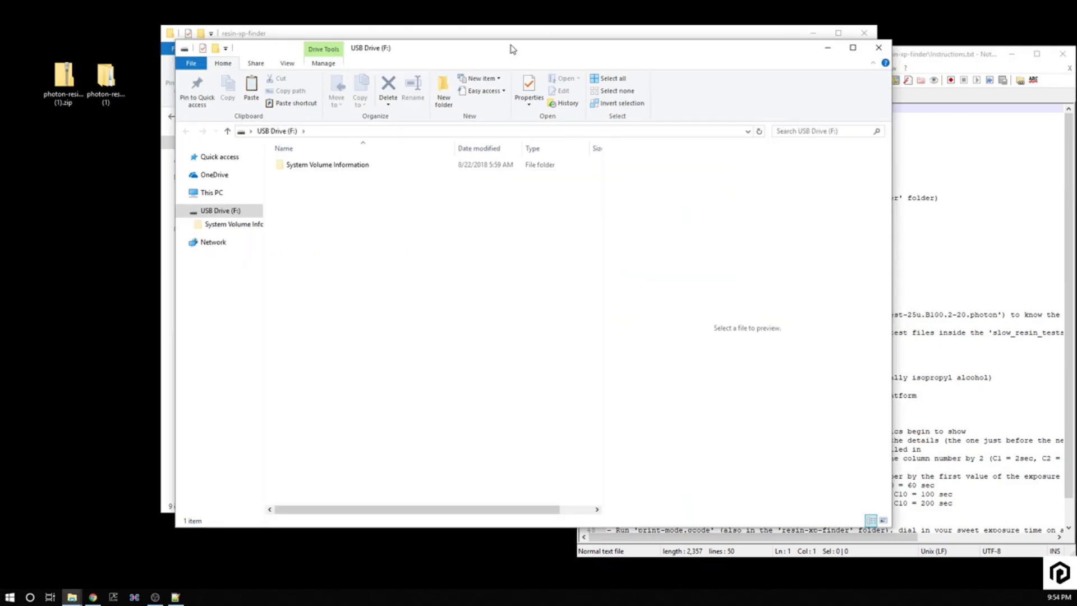
pyautogui.moveTo(512, 49); pyautogui.dragTo(403, 310)
pyautogui.click(287, 152)
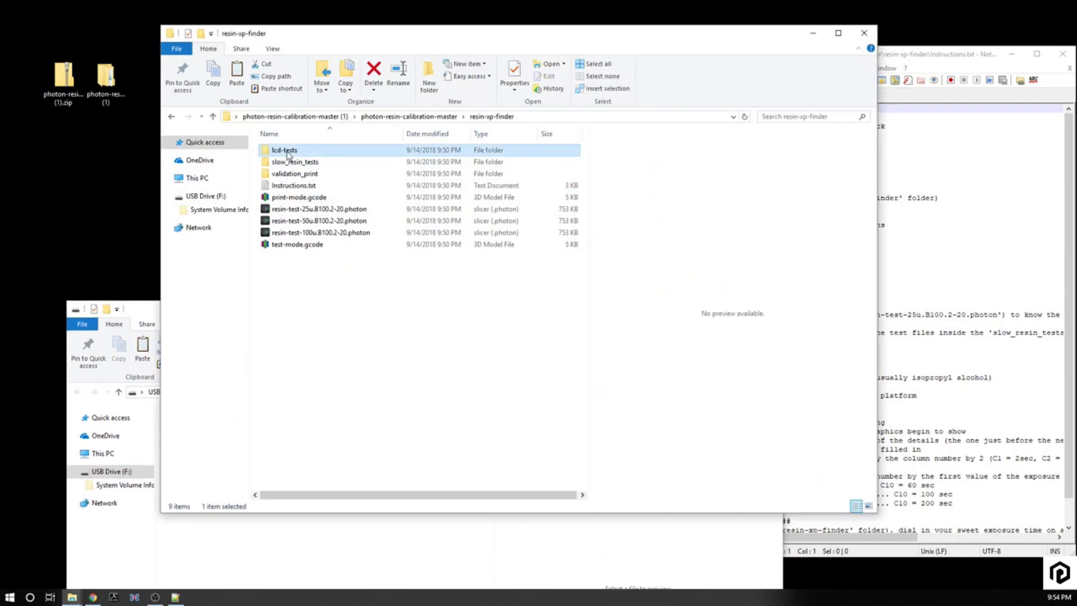
pyautogui.keyDown('shift'); pyautogui.click(294, 248); pyautogui.keyUp('shift')
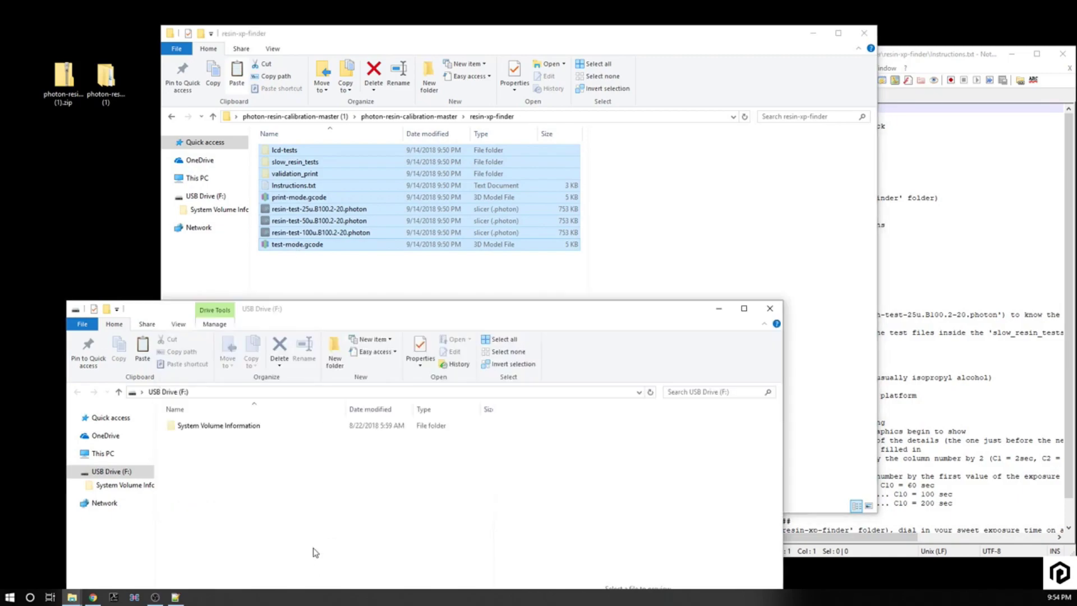
pyautogui.click(313, 551)
pyautogui.moveTo(306, 310); pyautogui.dragTo(286, 127)
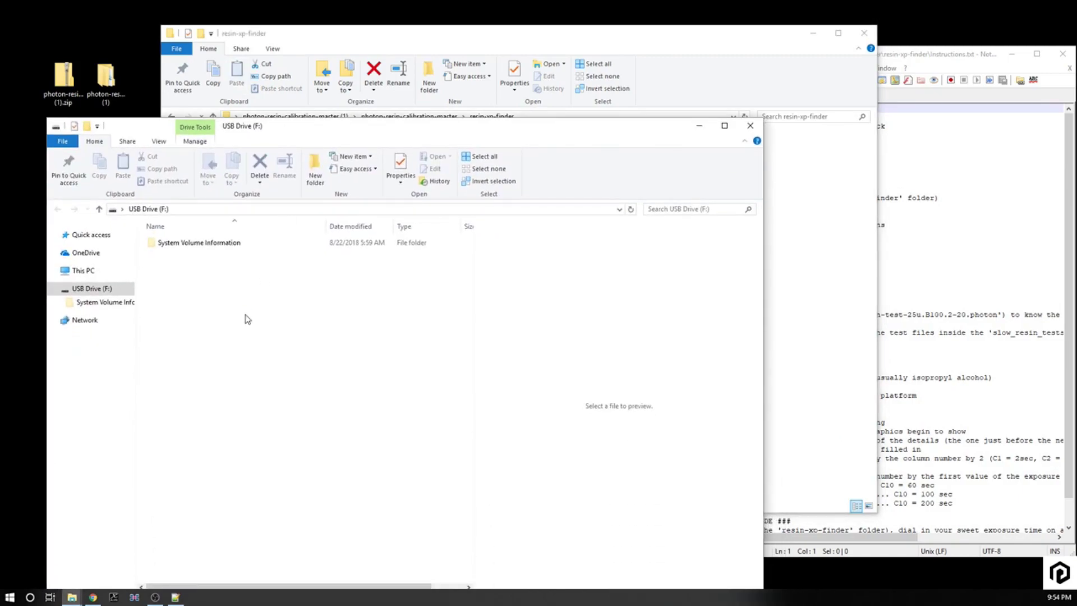
pyautogui.hotkey('ctrl', 'v')
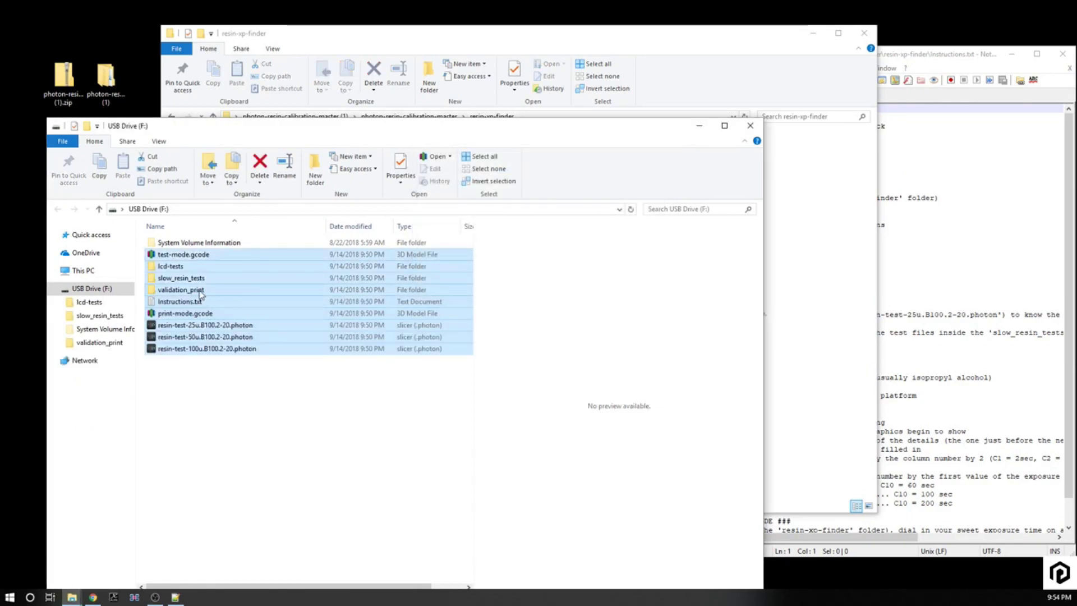
# Examine the contents of the lcd-tests, slow_resin_tests and validation_print folders on the USB drive, returning to the drive's root
pyautogui.click(198, 267)
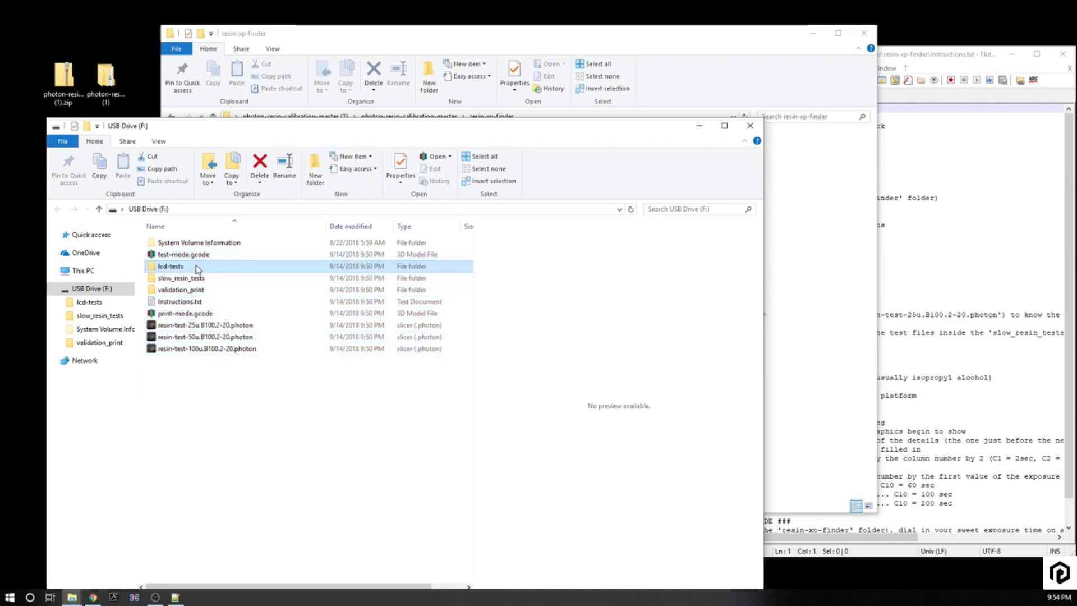
pyautogui.doubleClick(198, 268)
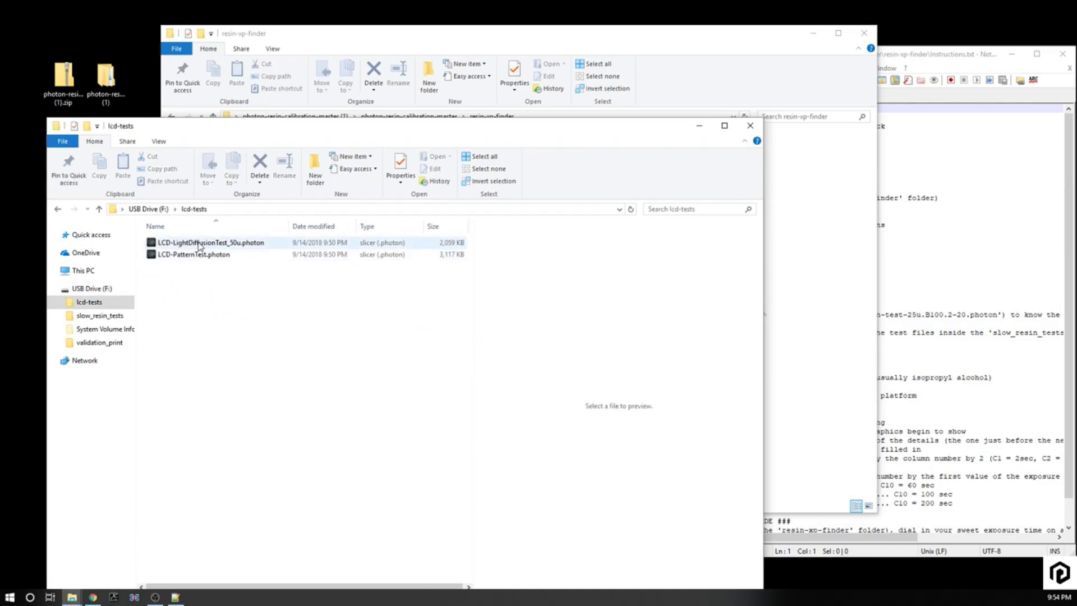
pyautogui.click(149, 210)
pyautogui.doubleClick(184, 255)
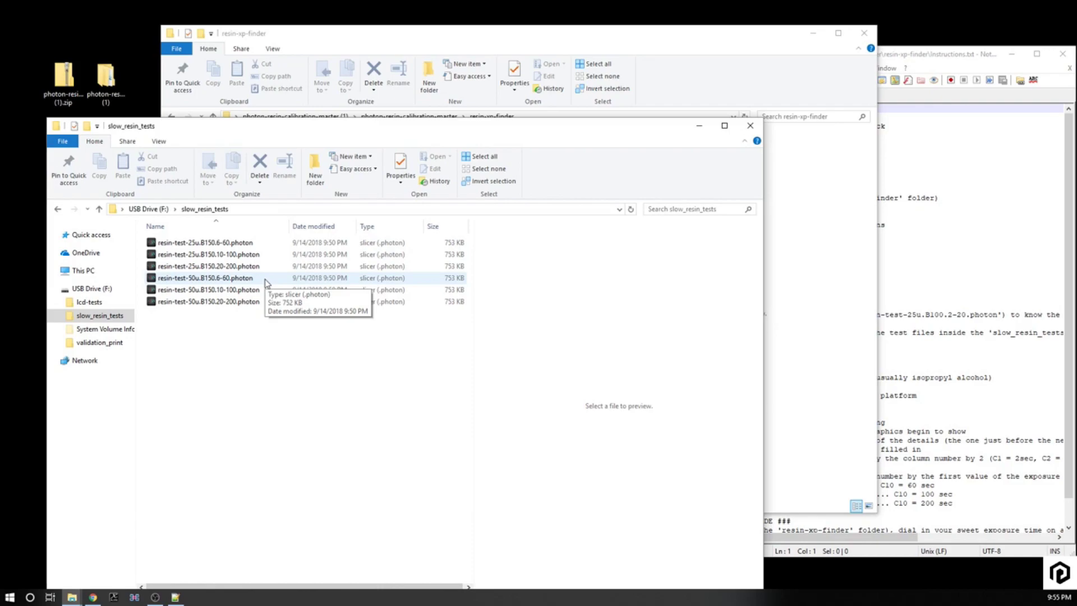
pyautogui.click(147, 209)
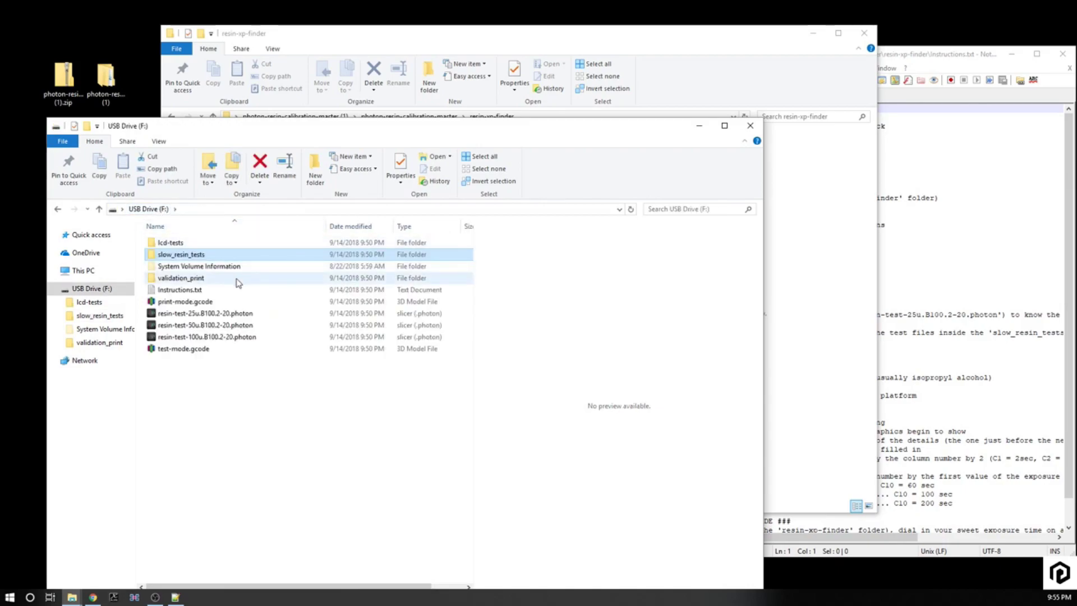
pyautogui.doubleClick(223, 280)
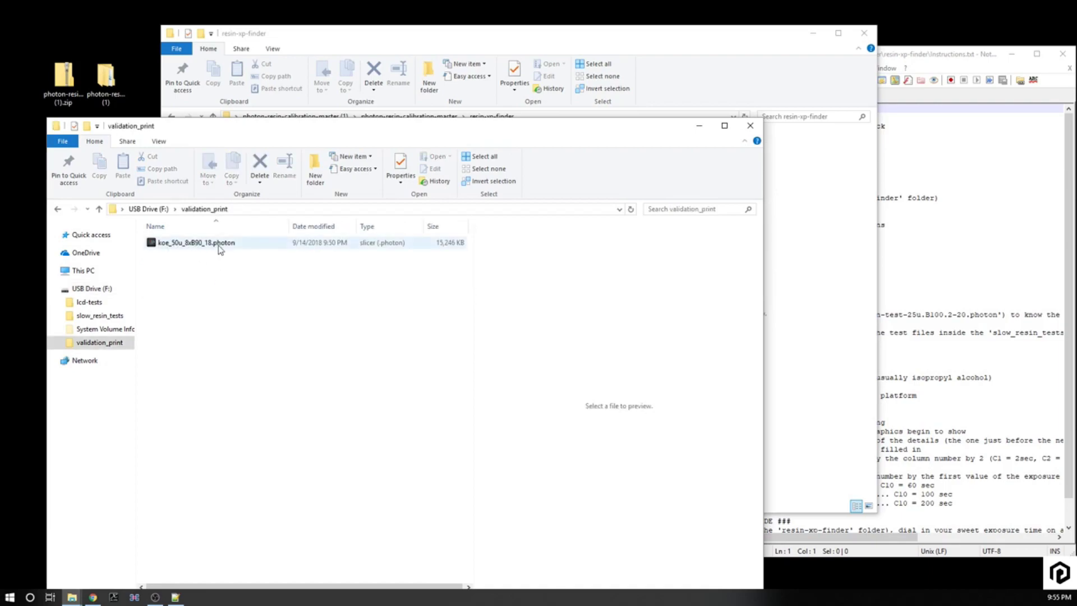
pyautogui.click(149, 210)
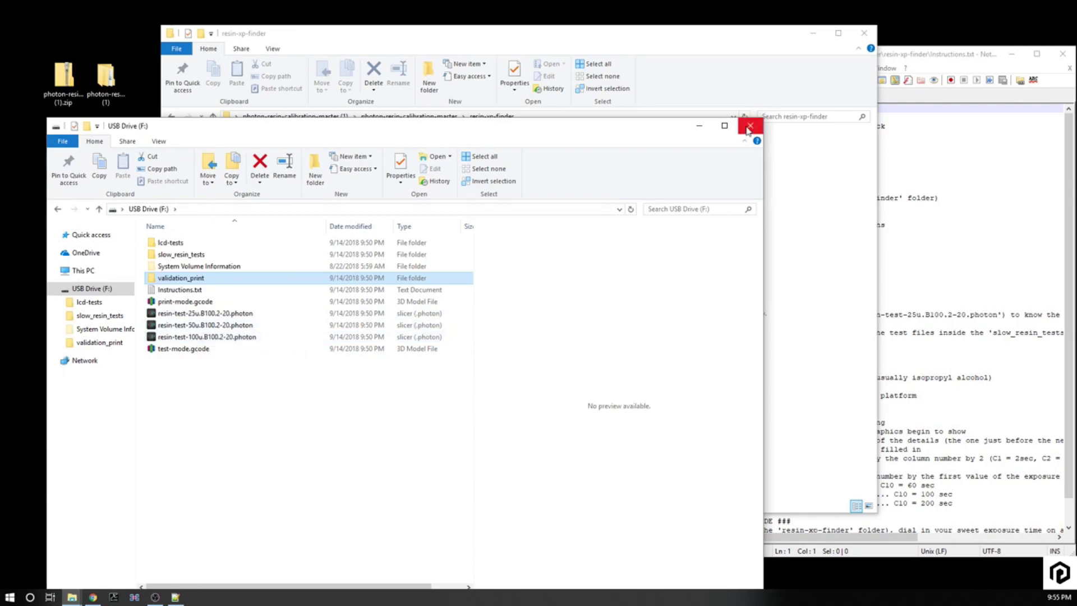
# Eject USB Drive (F:) from the computer
pyautogui.rightClick(90, 288)
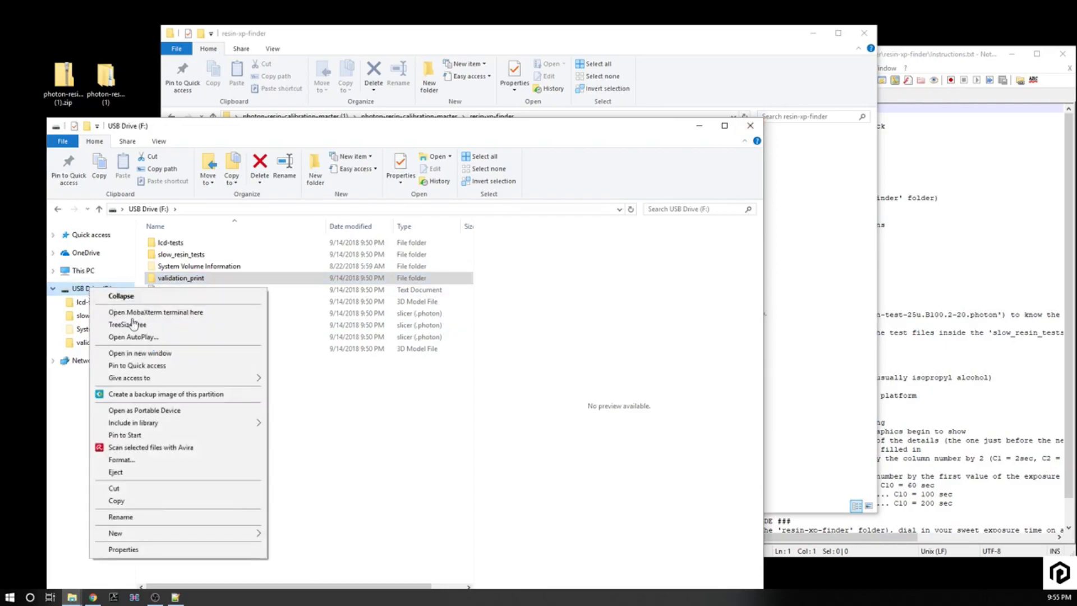
pyautogui.click(169, 472)
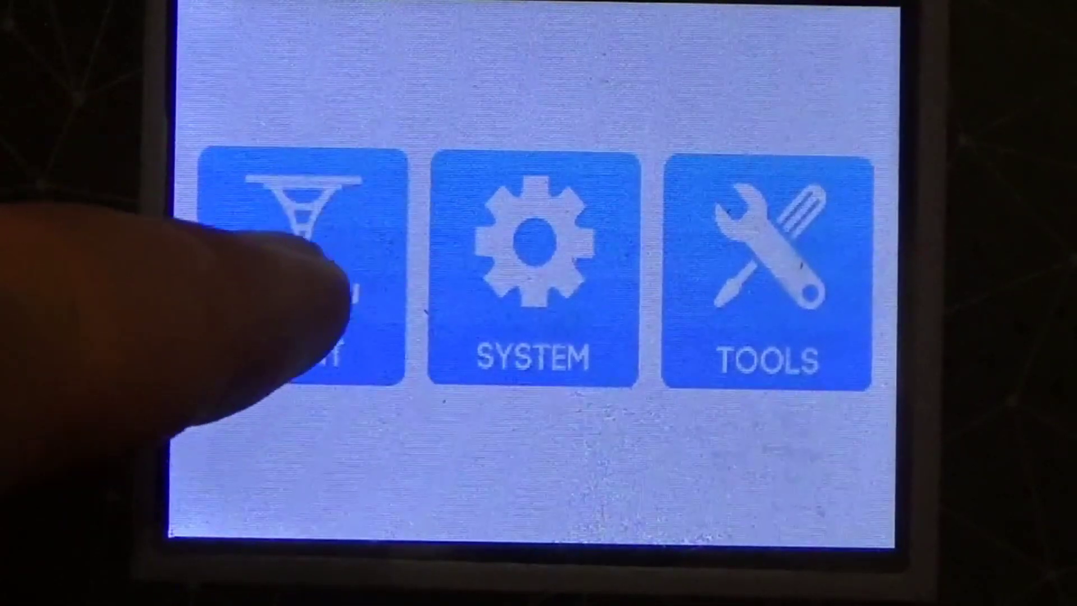
pyautogui.click(364, 258)
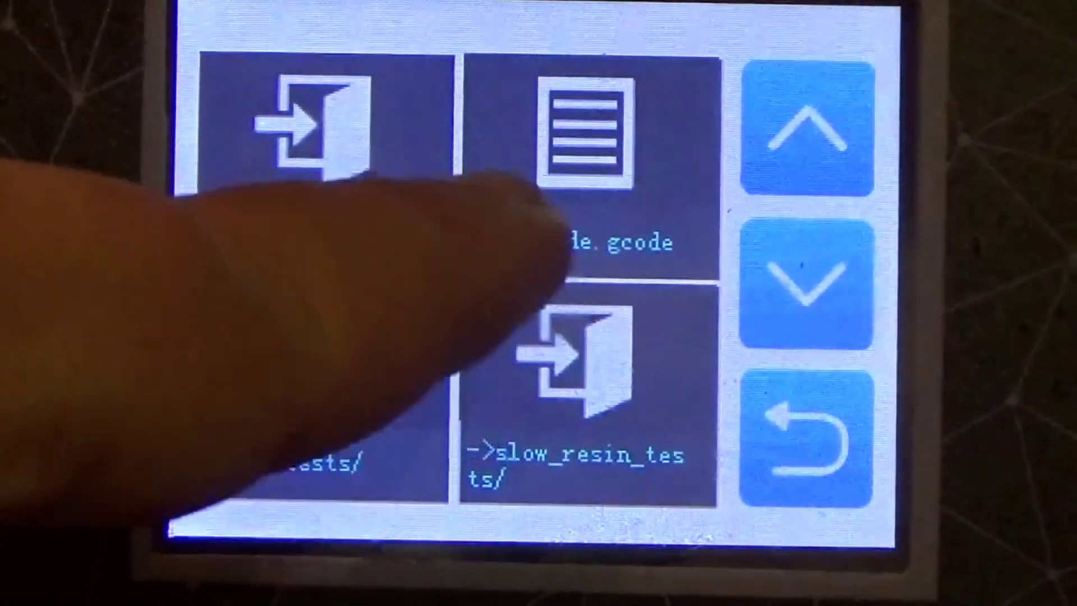
pyautogui.click(696, 146)
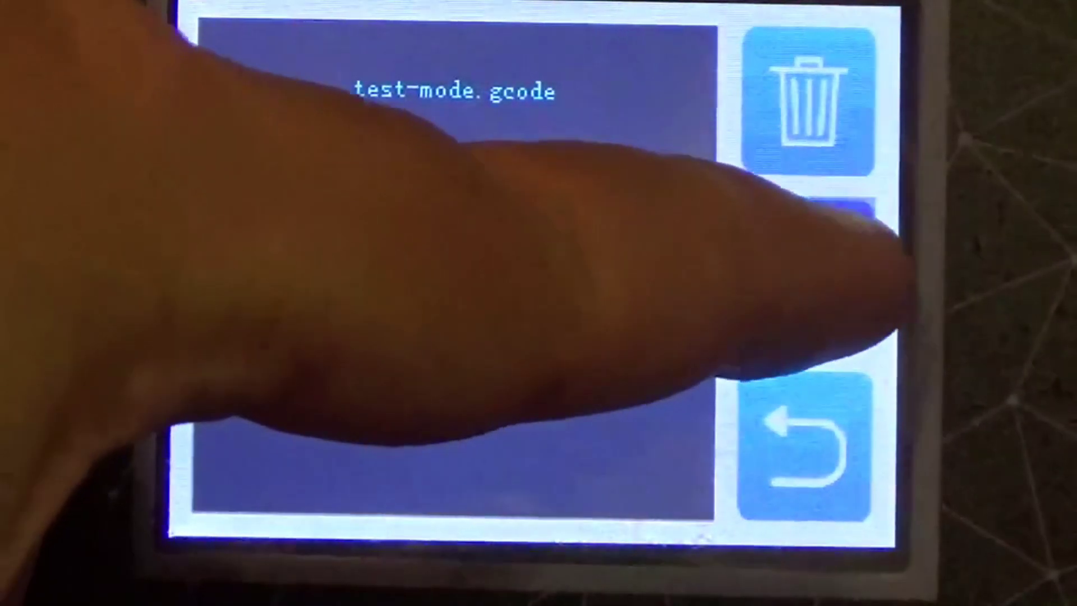
pyautogui.click(808, 275)
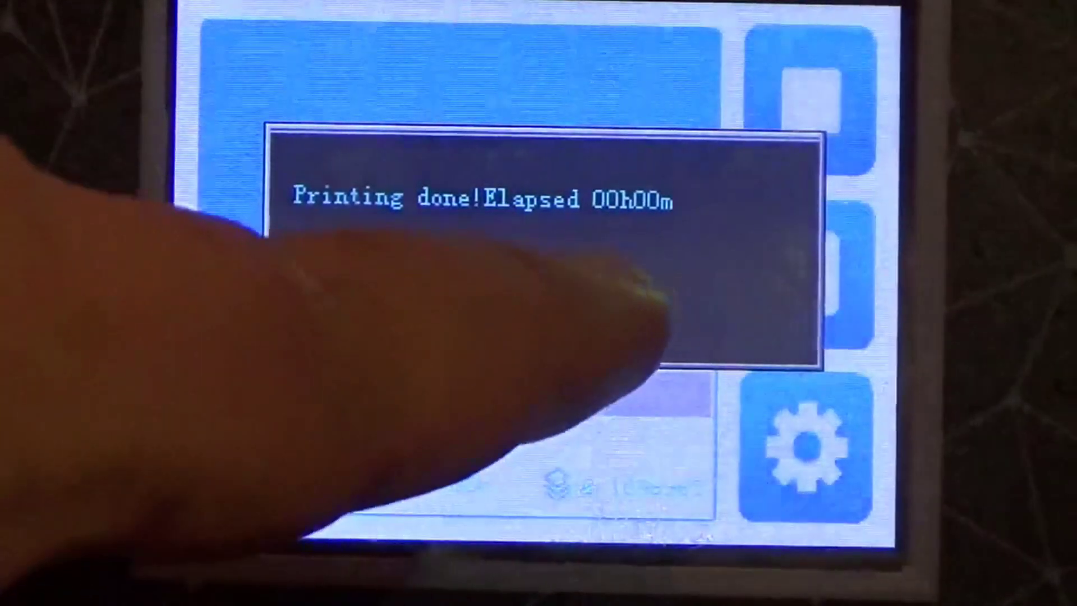
pyautogui.click(550, 294)
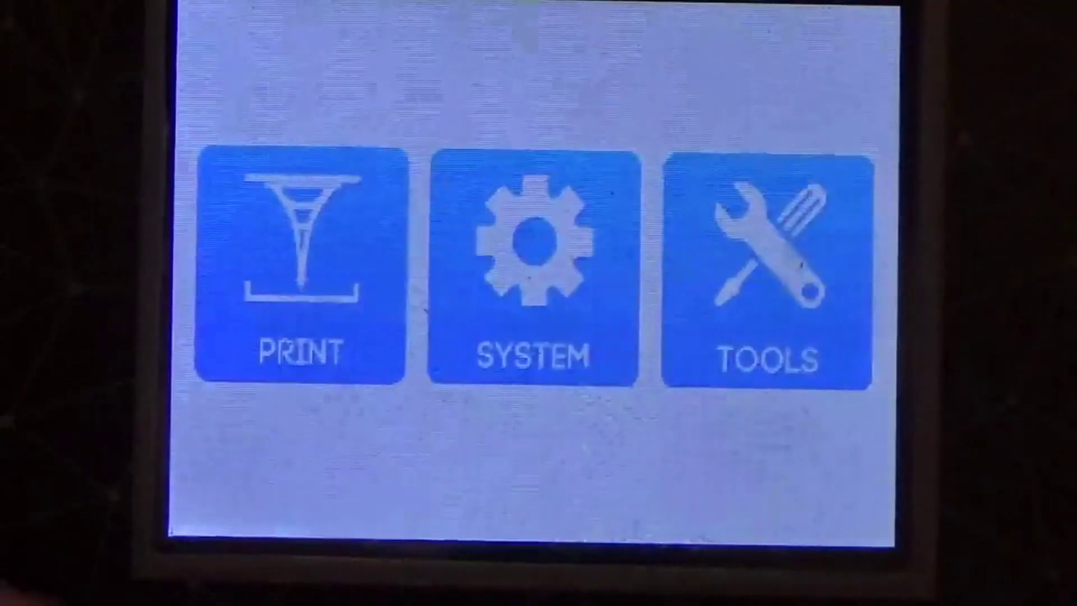
pyautogui.click(359, 264)
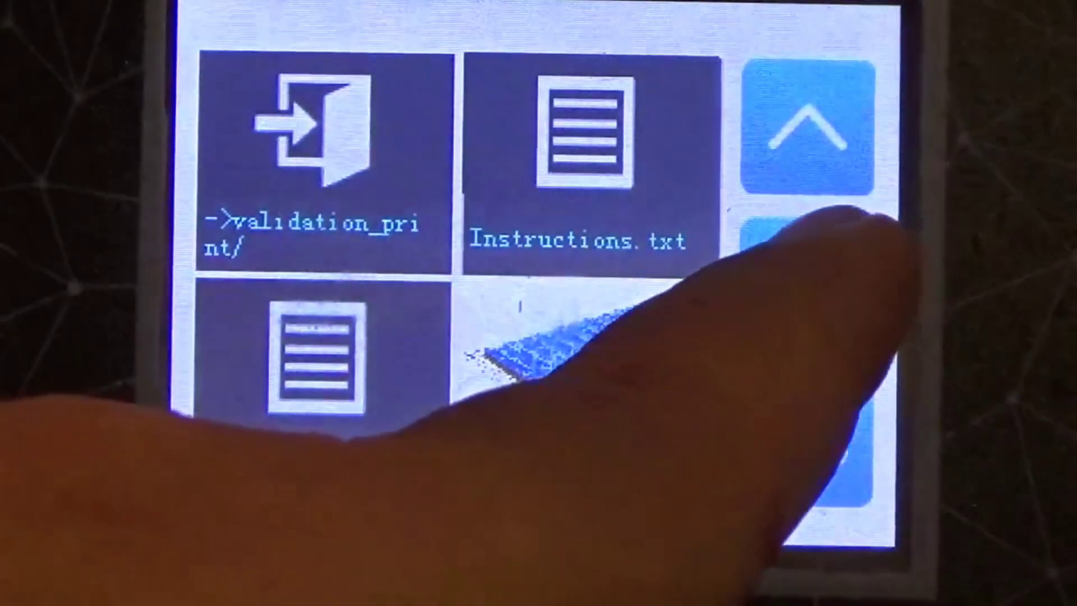
pyautogui.click(836, 247)
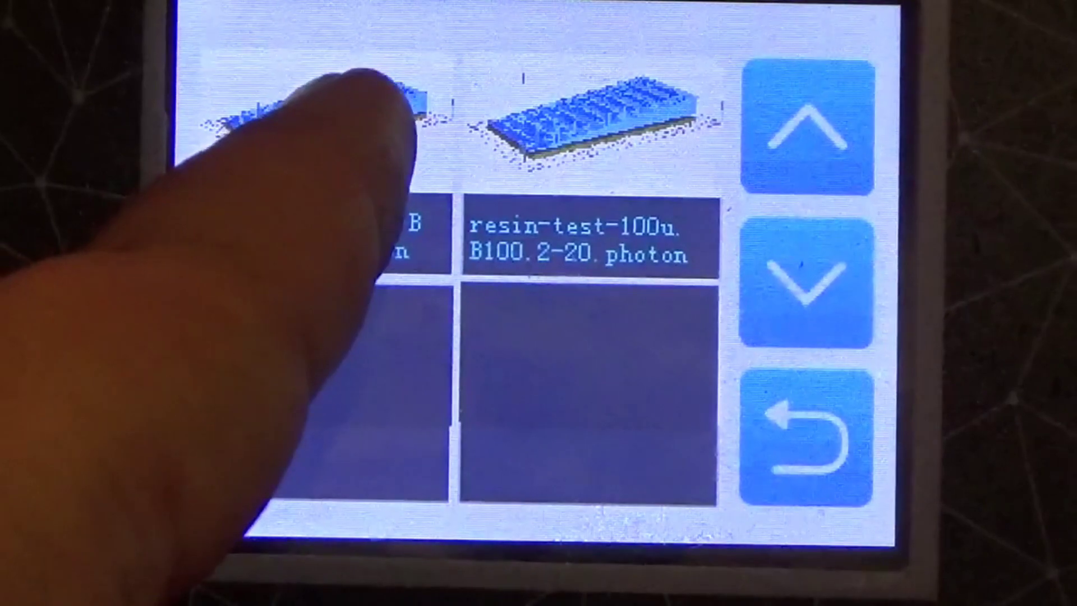
pyautogui.click(365, 84)
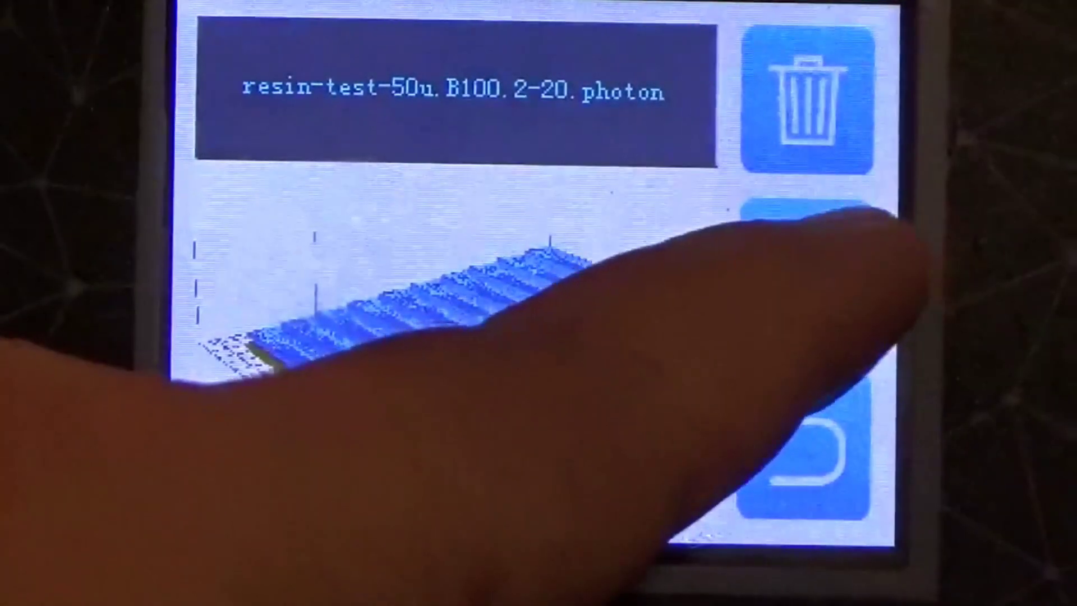
pyautogui.click(842, 252)
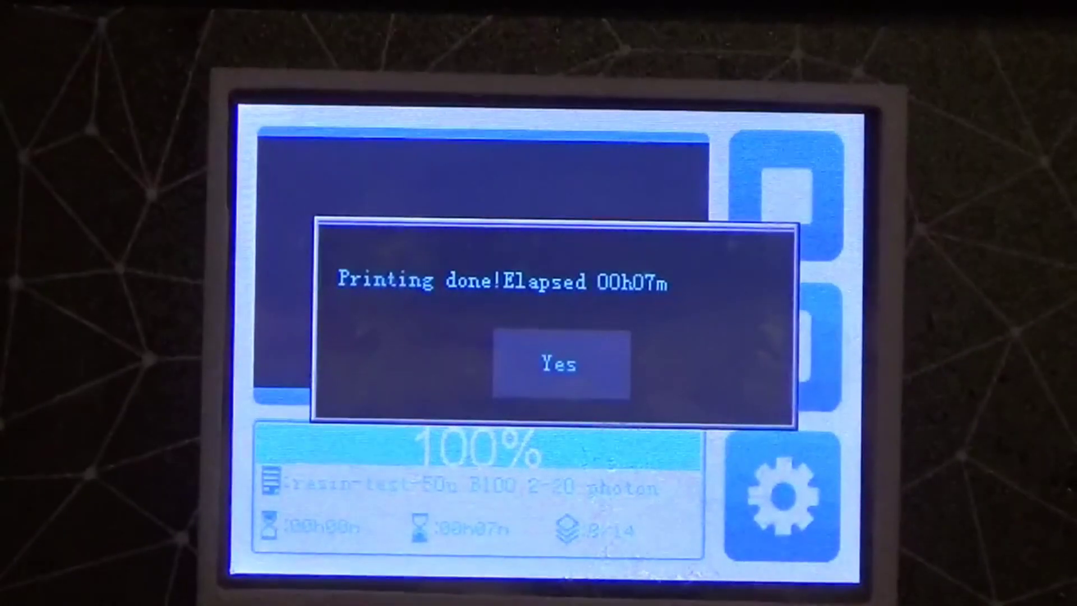
pyautogui.click(561, 364)
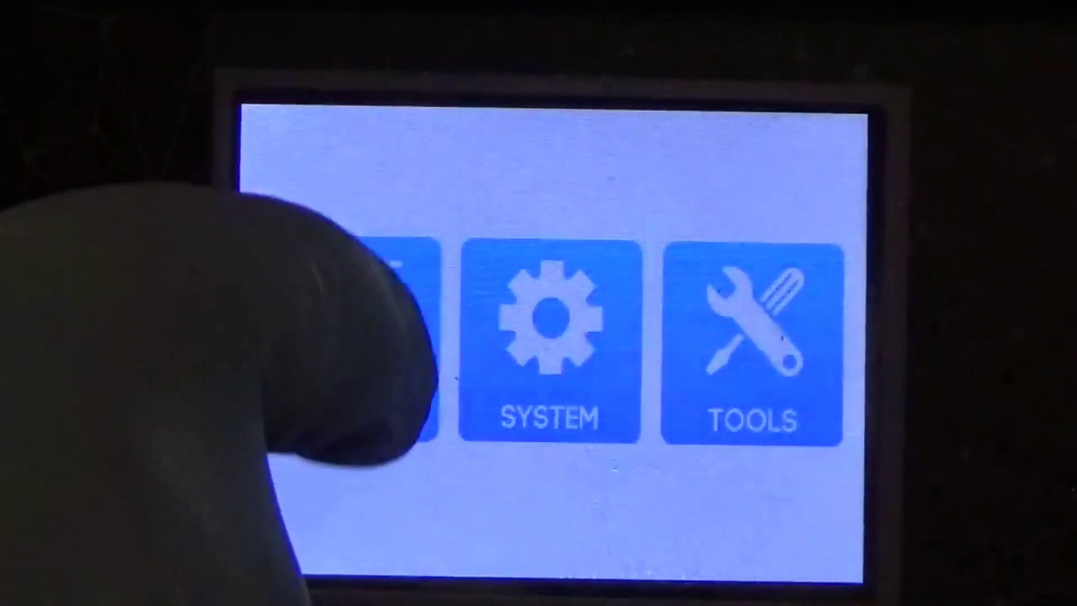
pyautogui.click(393, 336)
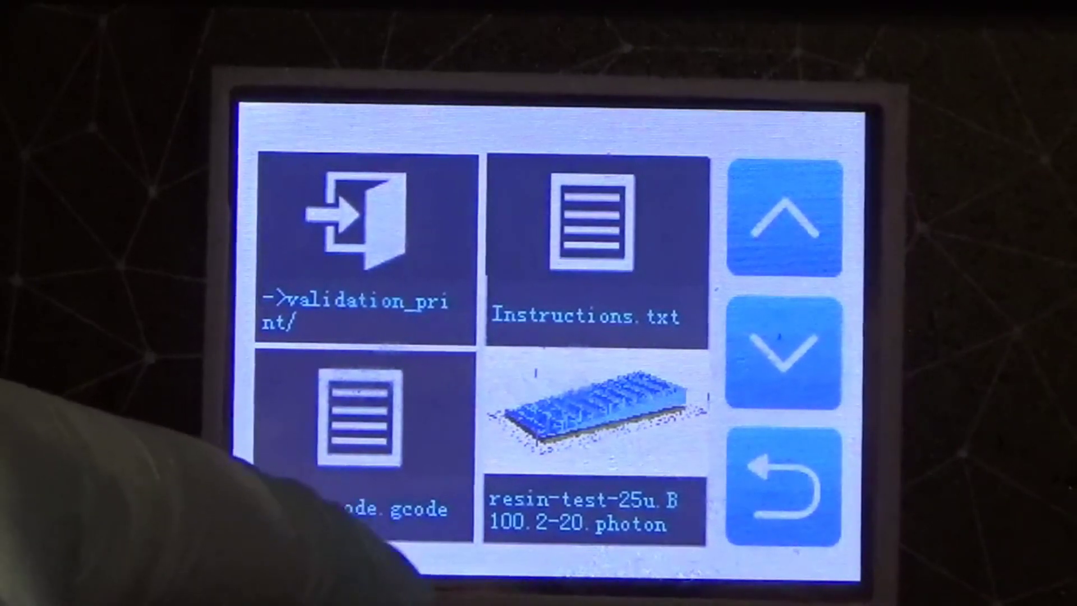
pyautogui.click(362, 426)
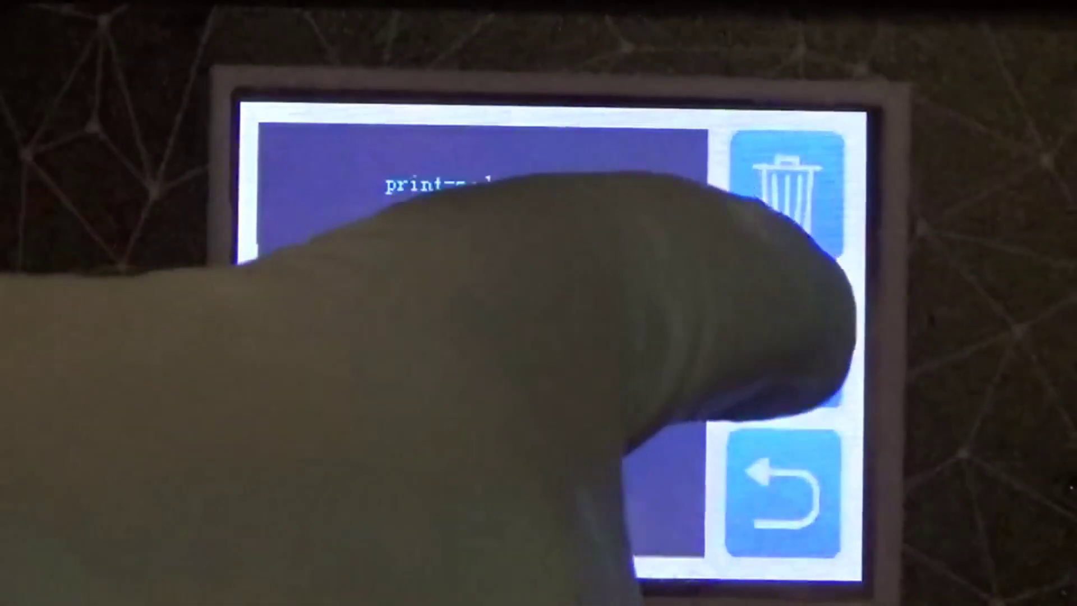
pyautogui.click(785, 344)
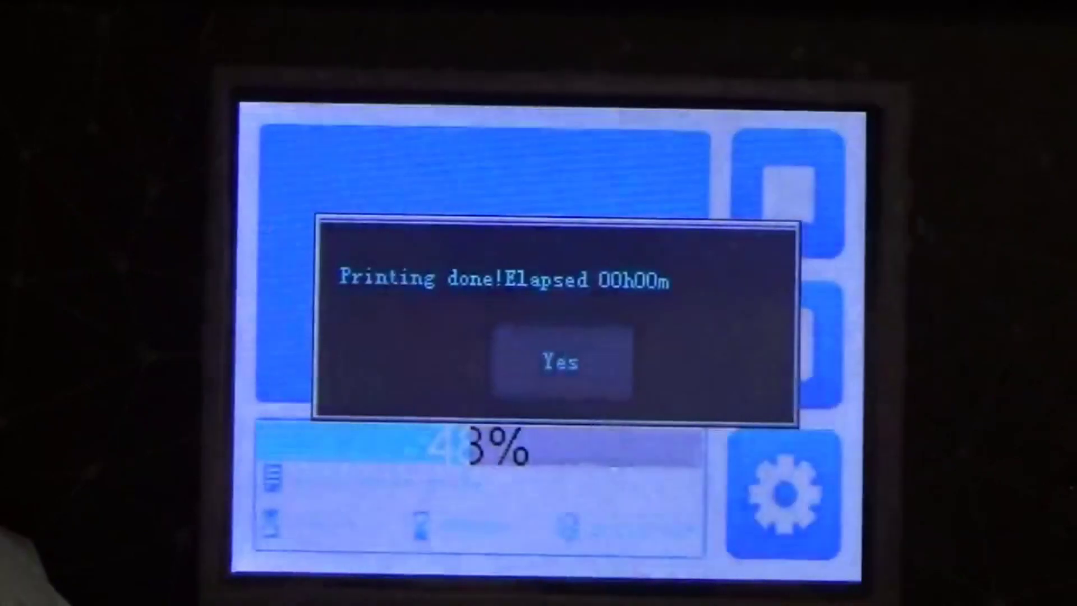
pyautogui.click(563, 362)
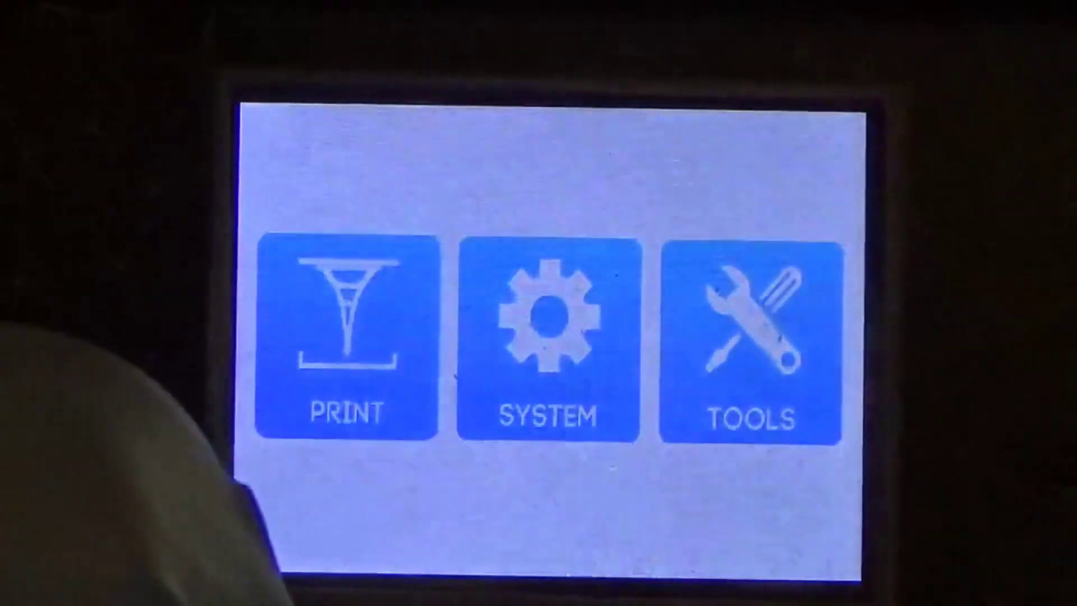